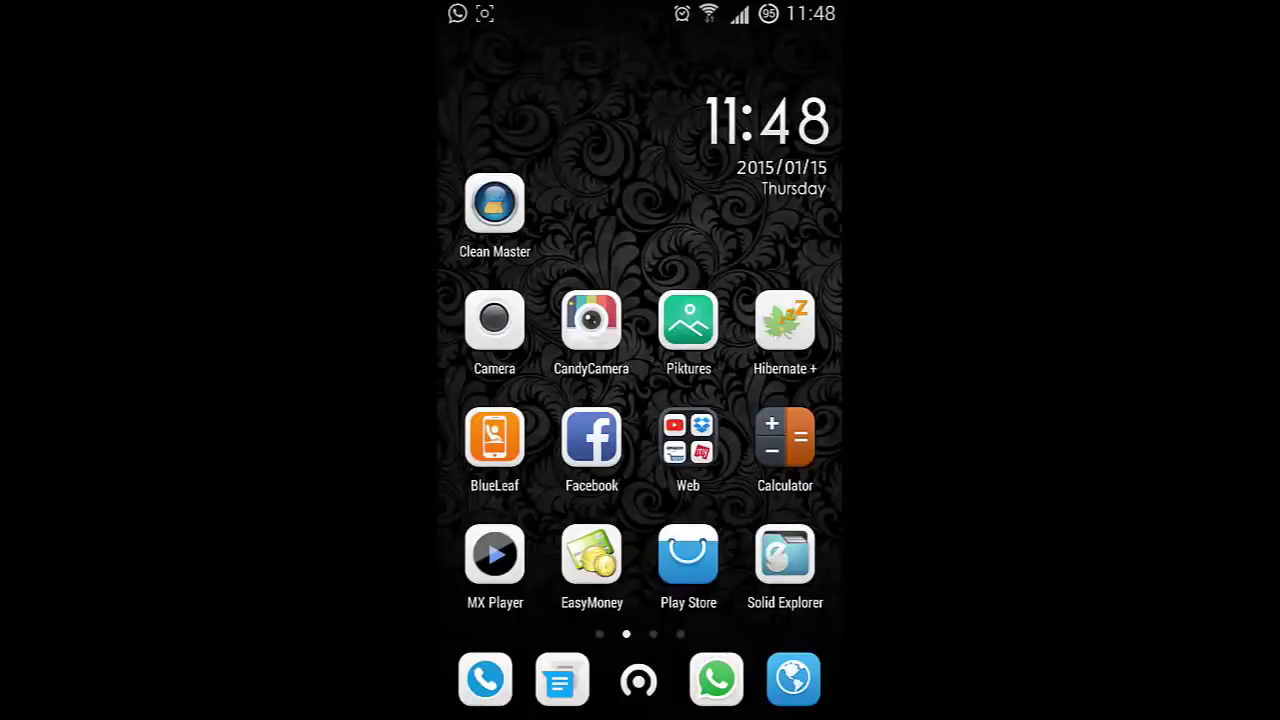
Step: Launch Solid Explorer, switch to the System root and open its data folder
left_click(798, 568)
left_click(785, 555)
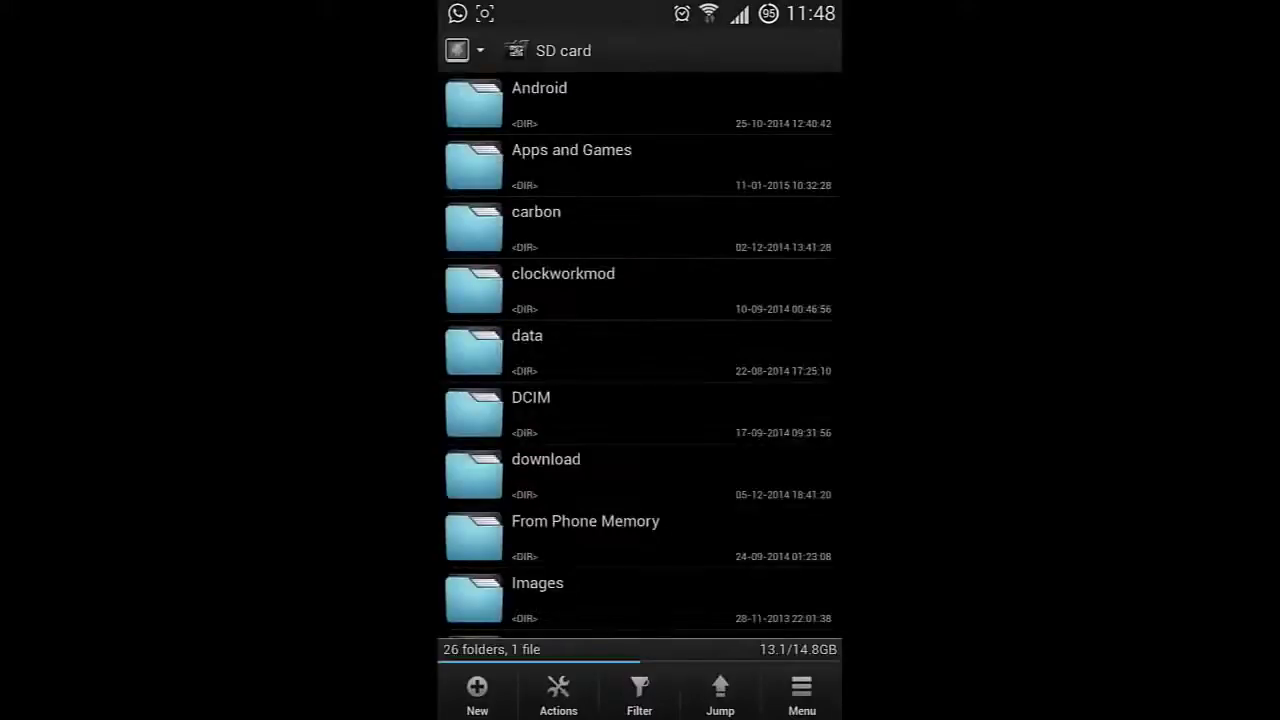
left_click_drag(760, 414, 503, 414)
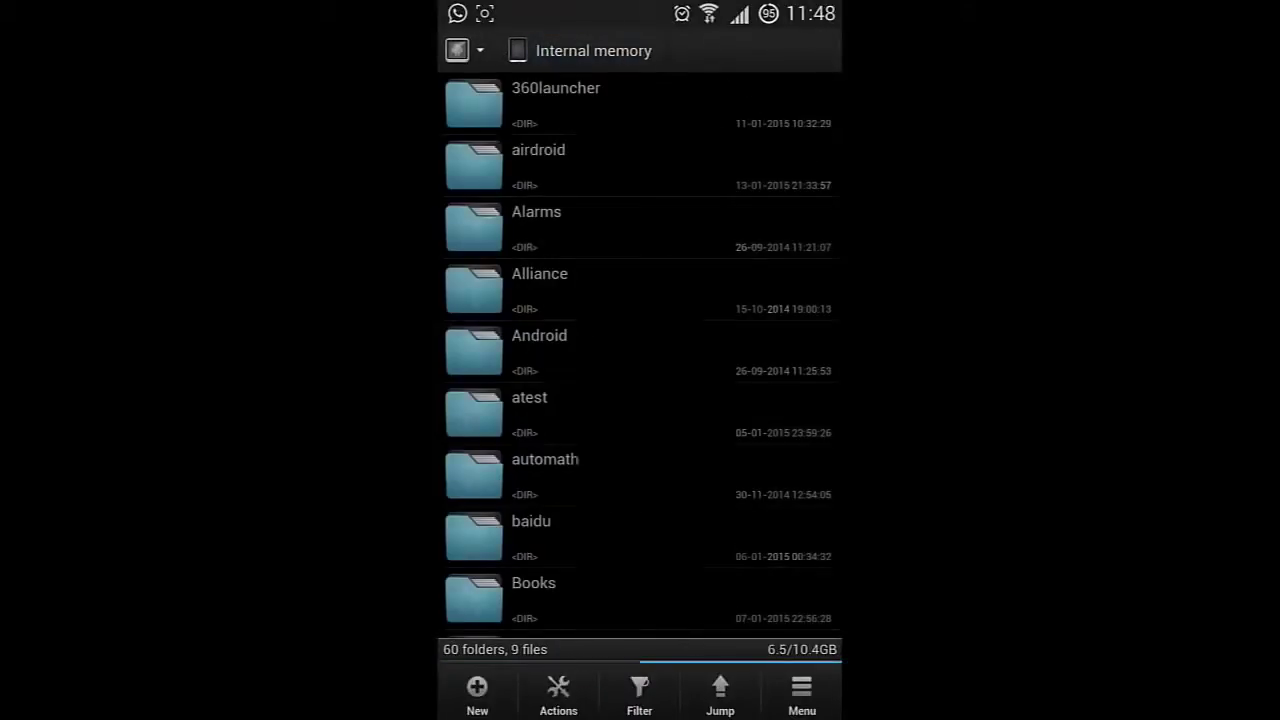
left_click(486, 63)
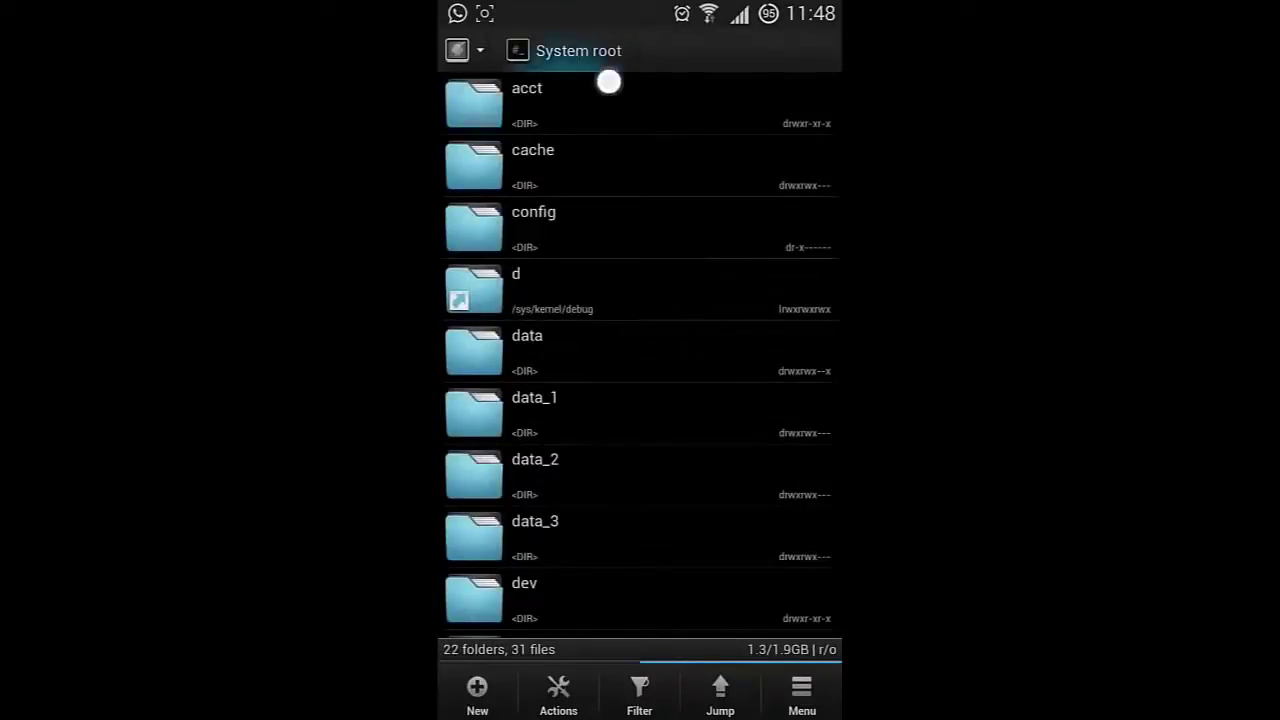
left_click(600, 362)
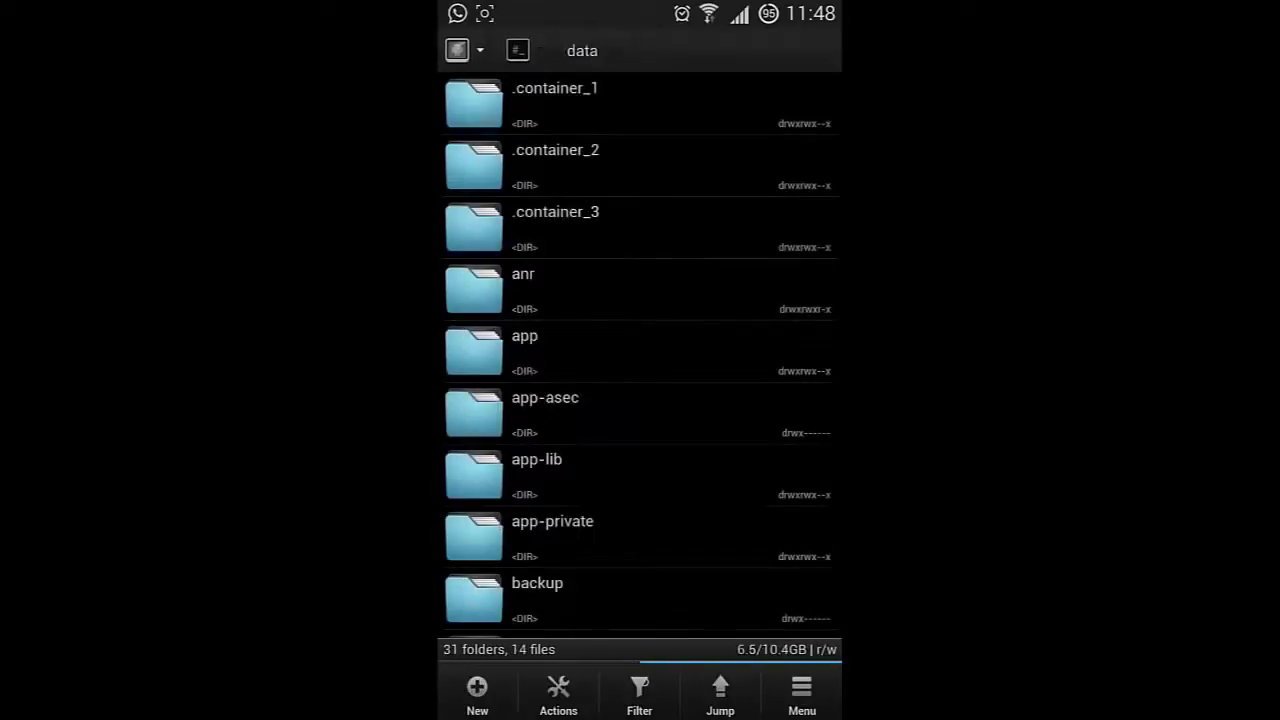
Step: Open the inner data folder and scroll down toward com.google.android.youtube
left_click_drag(490, 600, 486, 250)
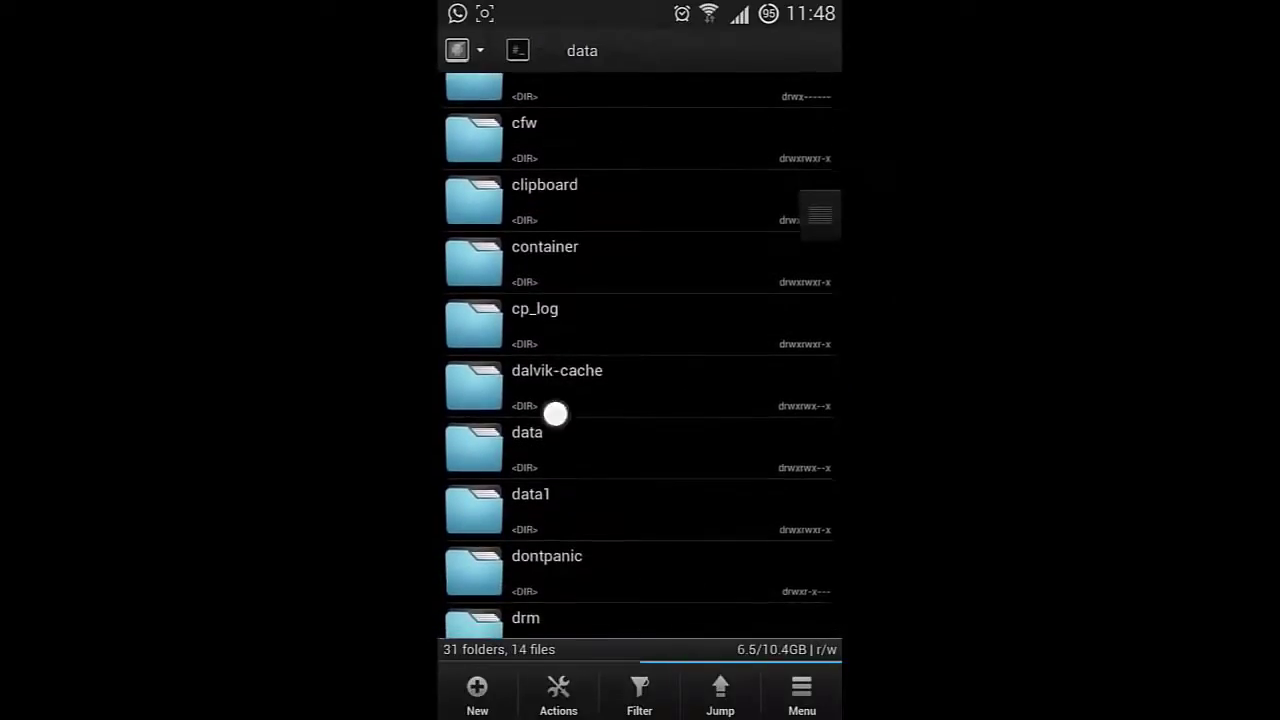
left_click_drag(554, 414, 554, 240)
left_click_drag(589, 280, 589, 331)
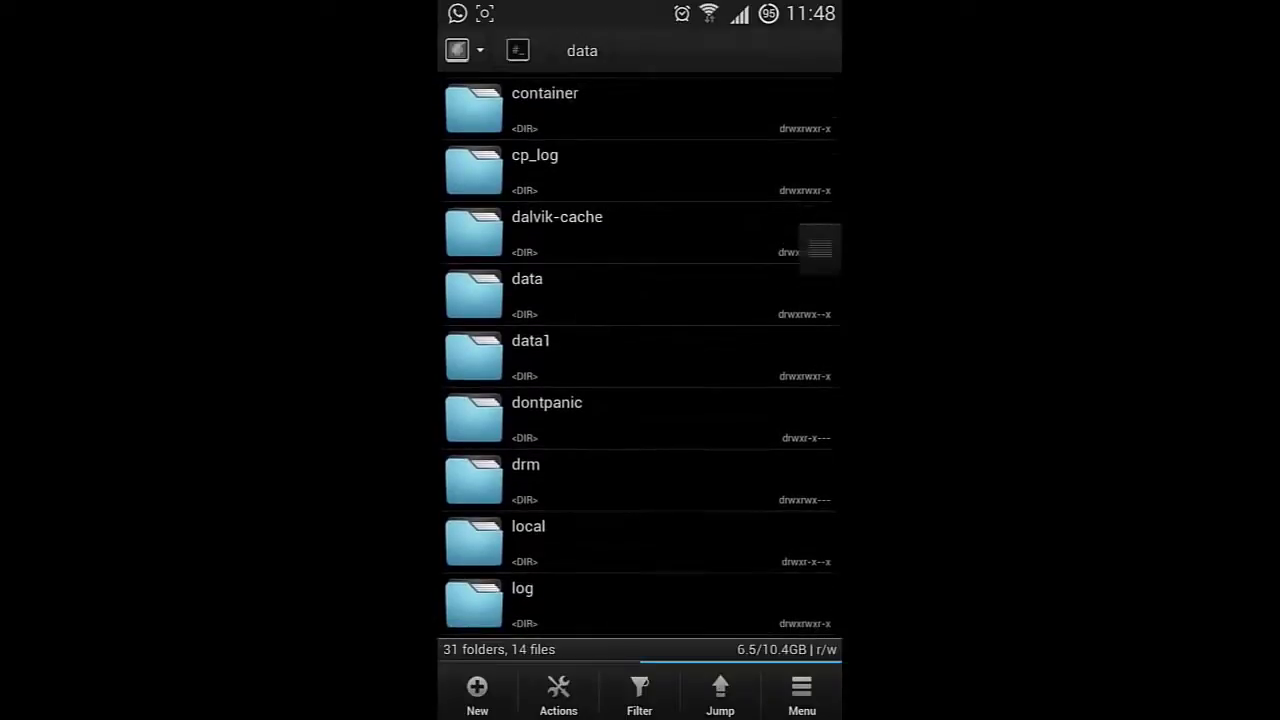
left_click(589, 297)
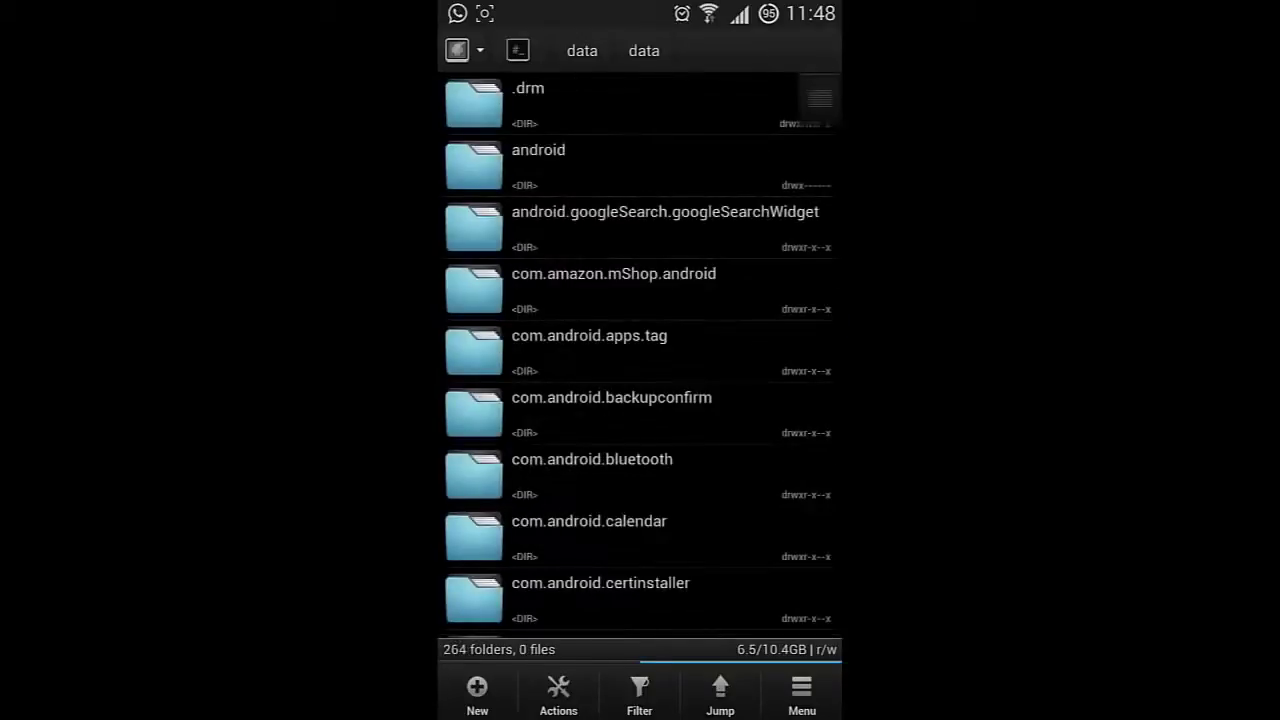
scroll(639, 356, "down", 10)
left_click_drag(563, 403, 555, 331)
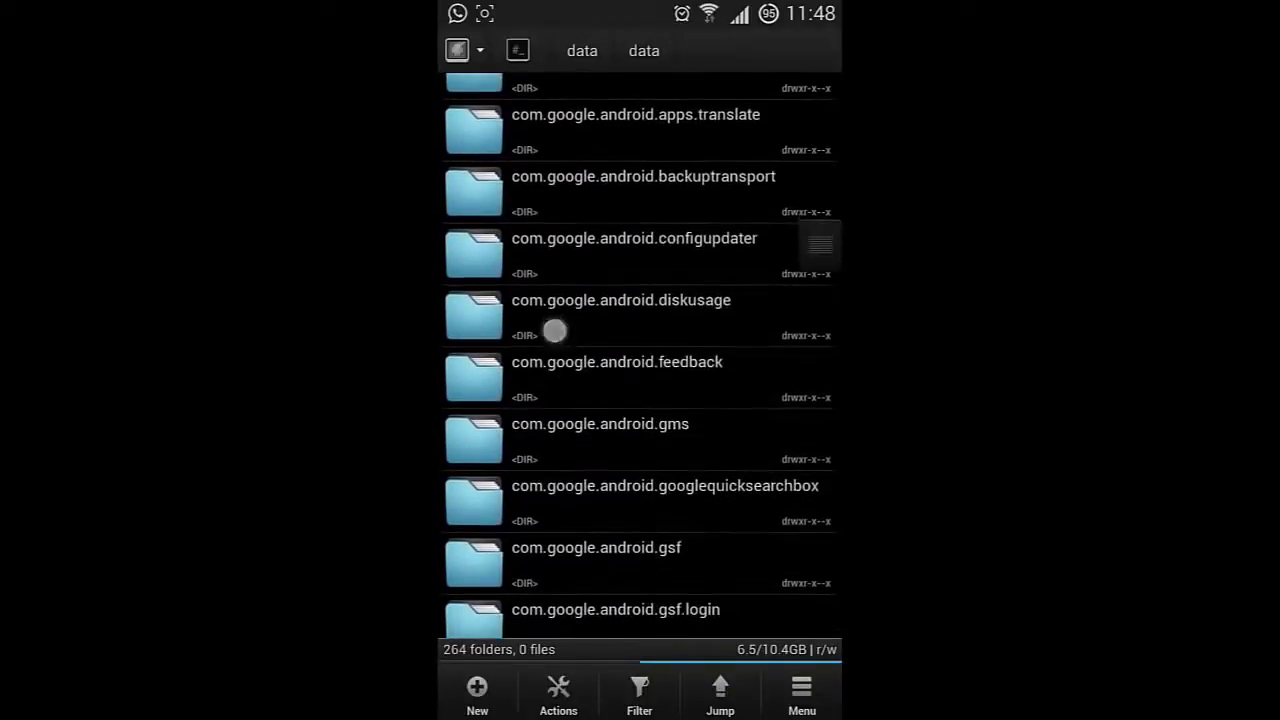
mouse_move(584, 424)
left_mouse_down()
mouse_move(577, 331)
mouse_move(571, 346)
left_mouse_up()
scroll(577, 449, "down", 5)
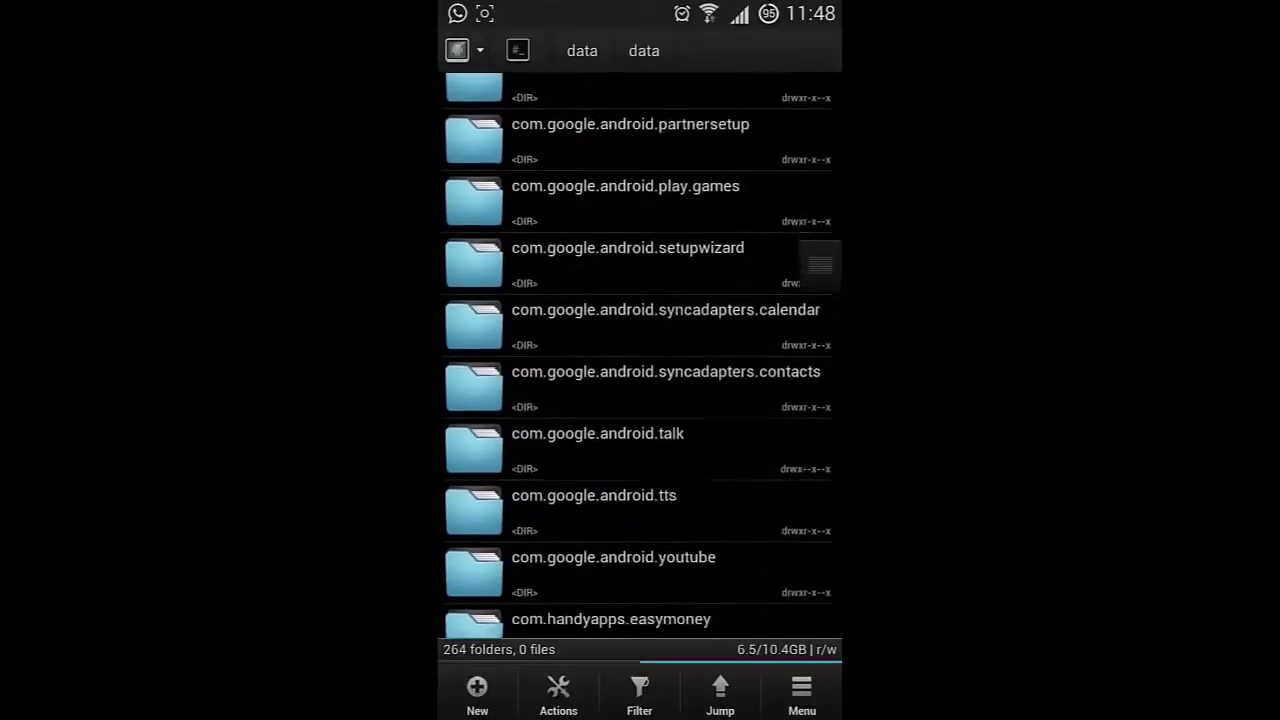
mouse_move(588, 470)
left_mouse_down()
mouse_move(583, 306)
mouse_move(594, 380)
left_mouse_up()
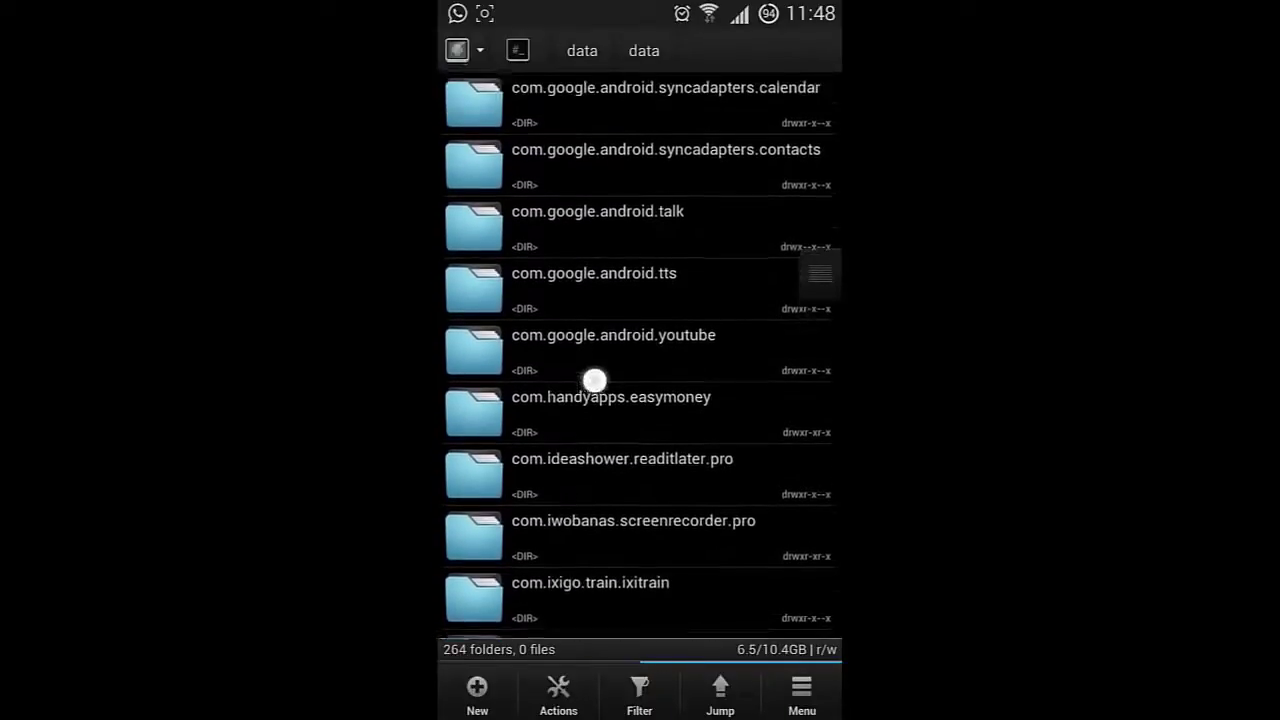
Step: Open com.google.android.youtube > shared_prefs > youtube.xml in the text editor
left_click(615, 358)
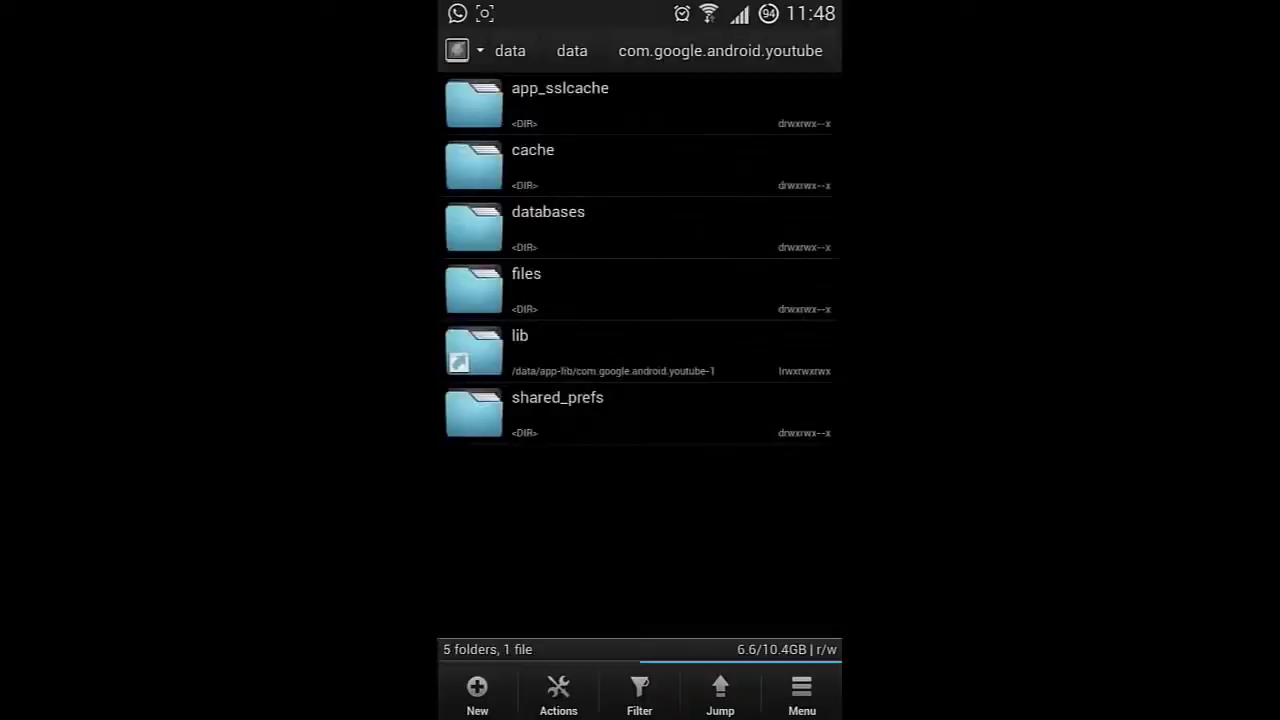
left_click_drag(603, 429, 554, 440)
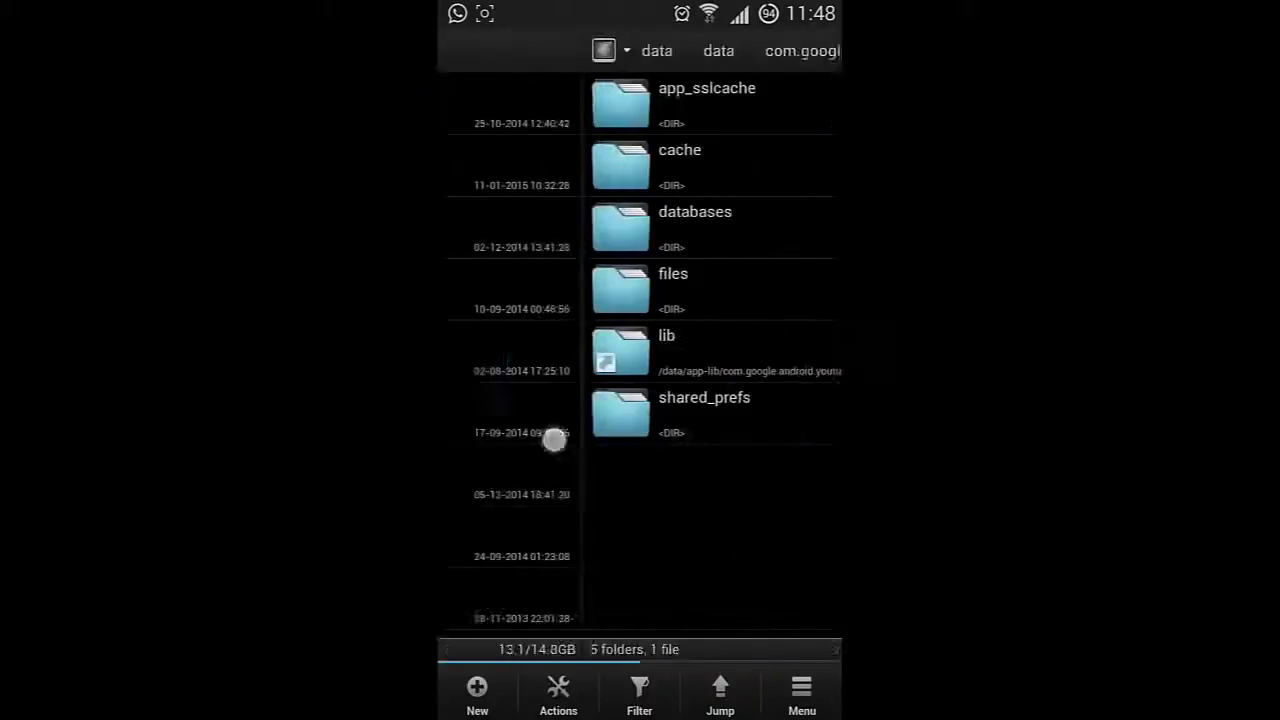
left_click(600, 400)
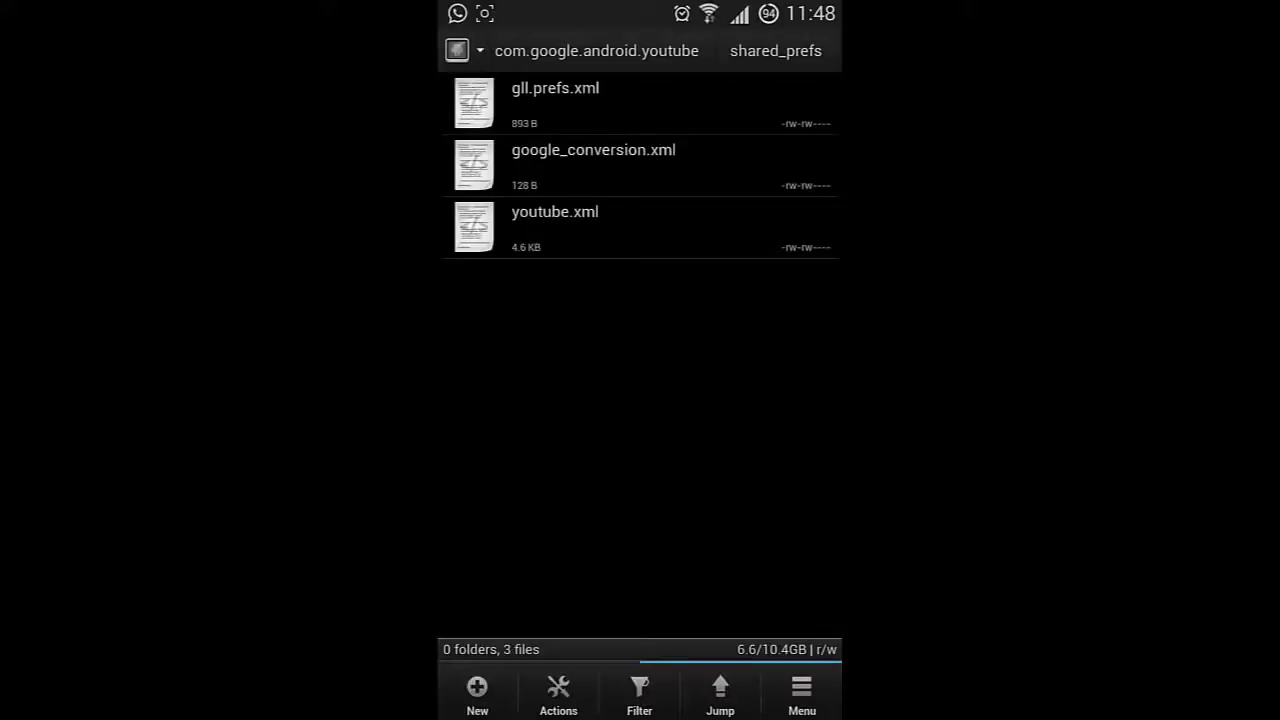
left_click(606, 237)
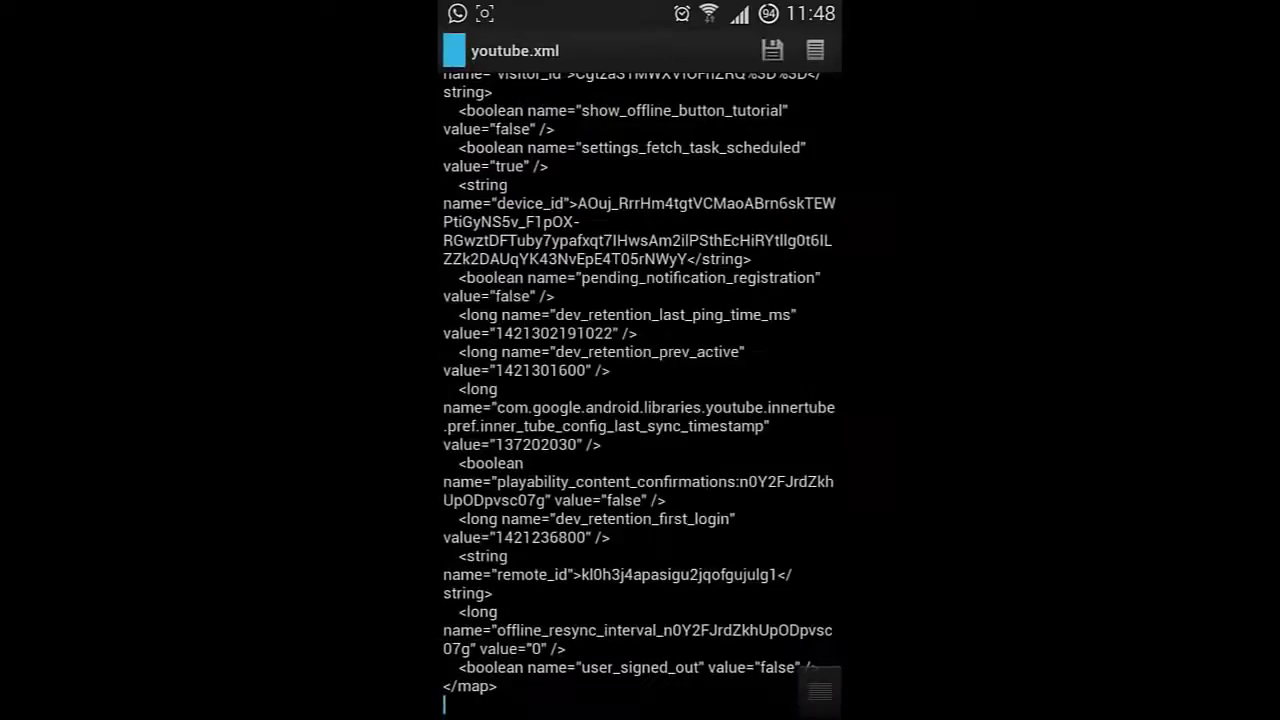
Step: Hide the keyboard, scroll to the file's top and place the cursor after <map>
key("Escape")
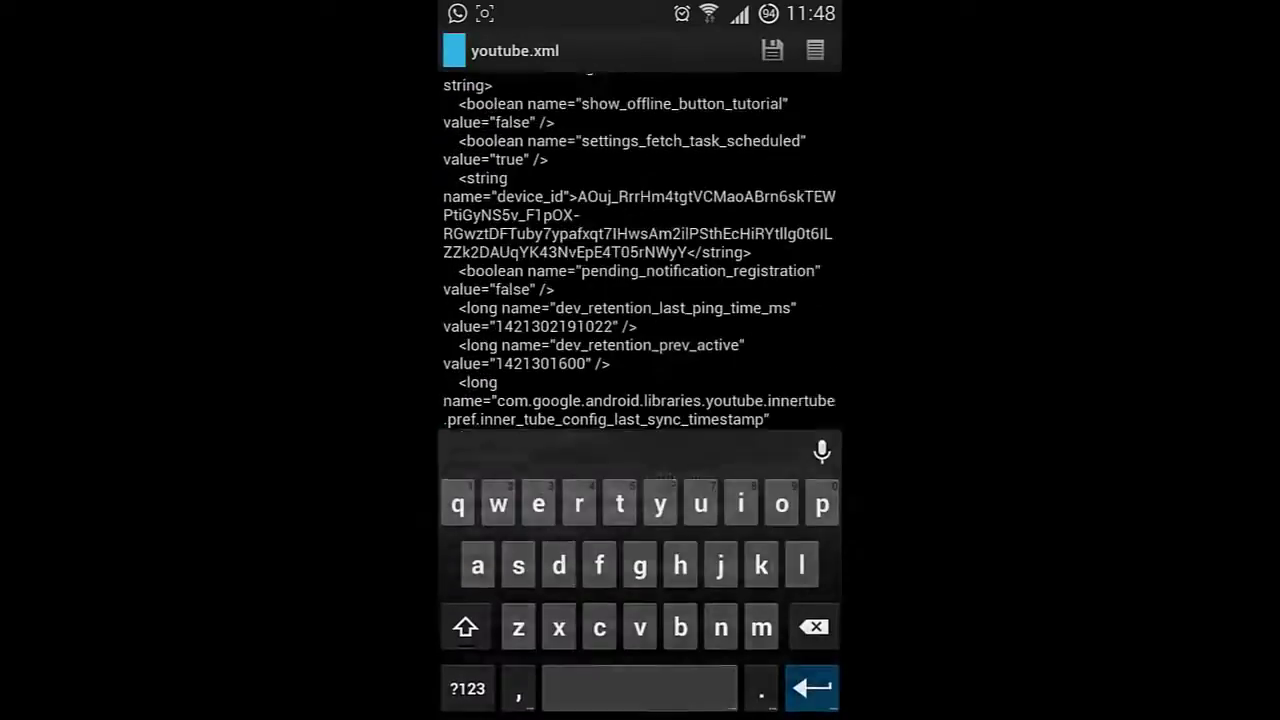
scroll(640, 400, "up", 15)
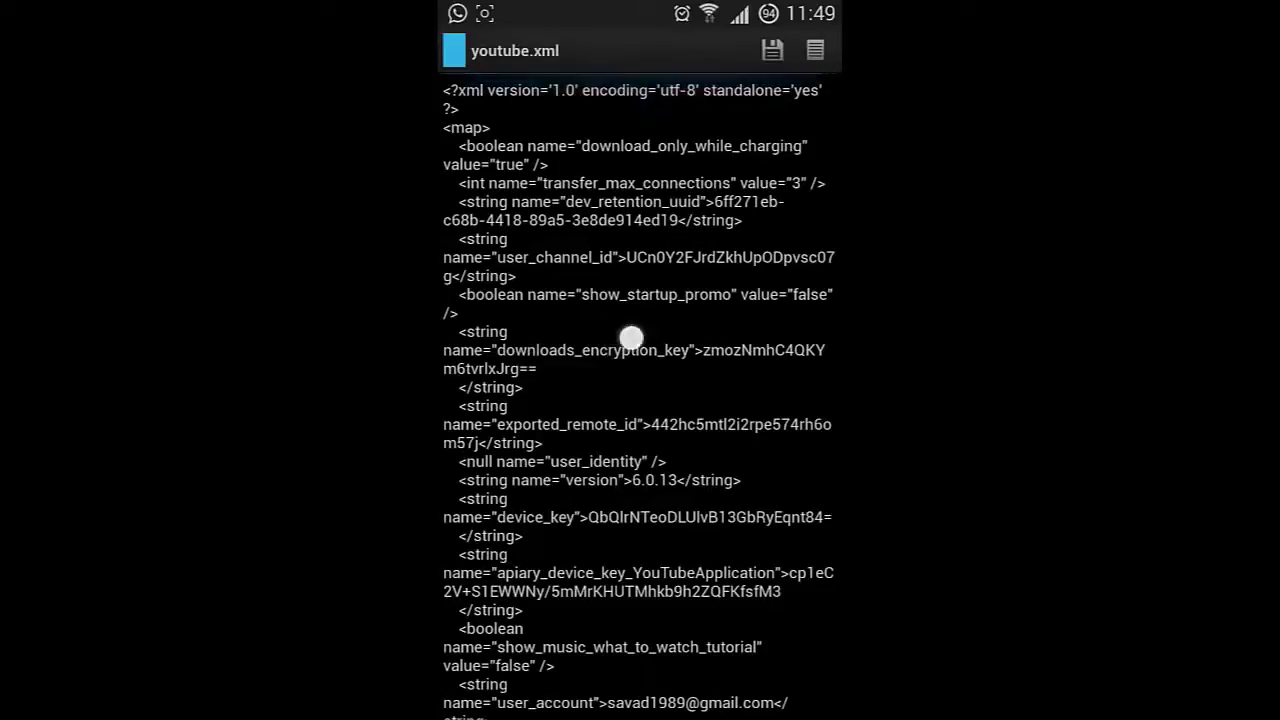
scroll(629, 340, "down", 10)
scroll(639, 365, "up", 15)
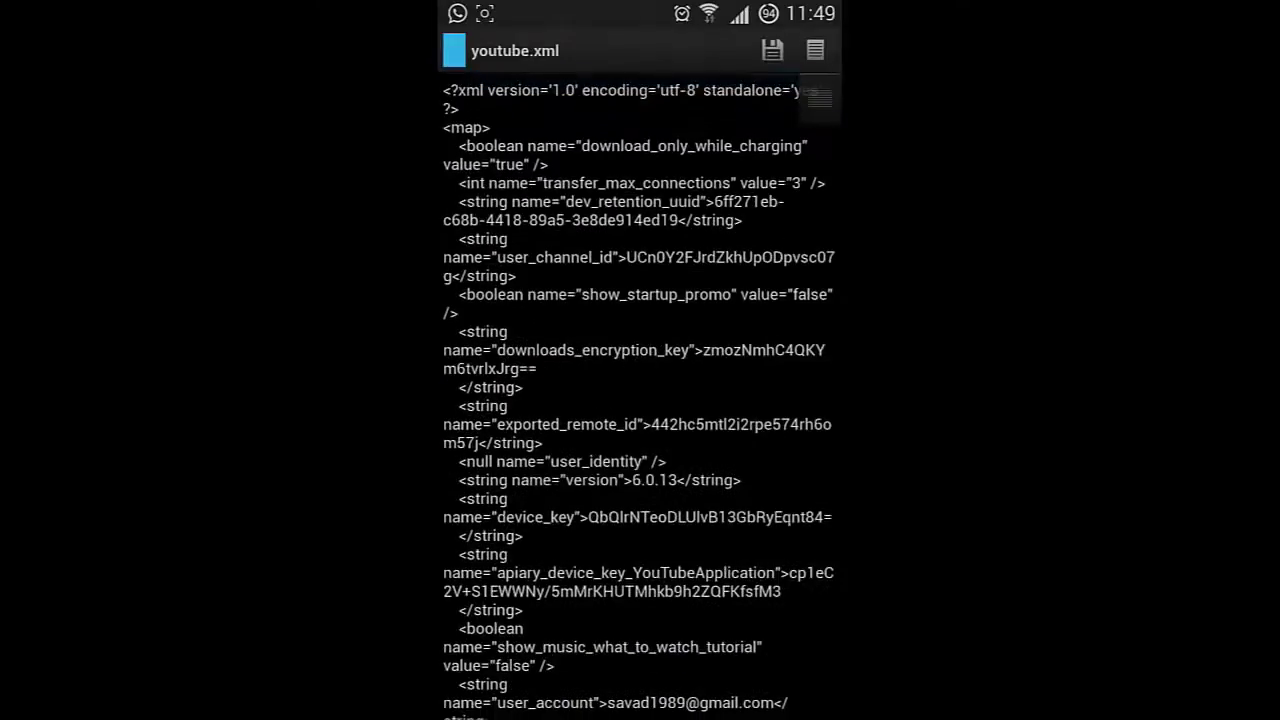
left_click(525, 138)
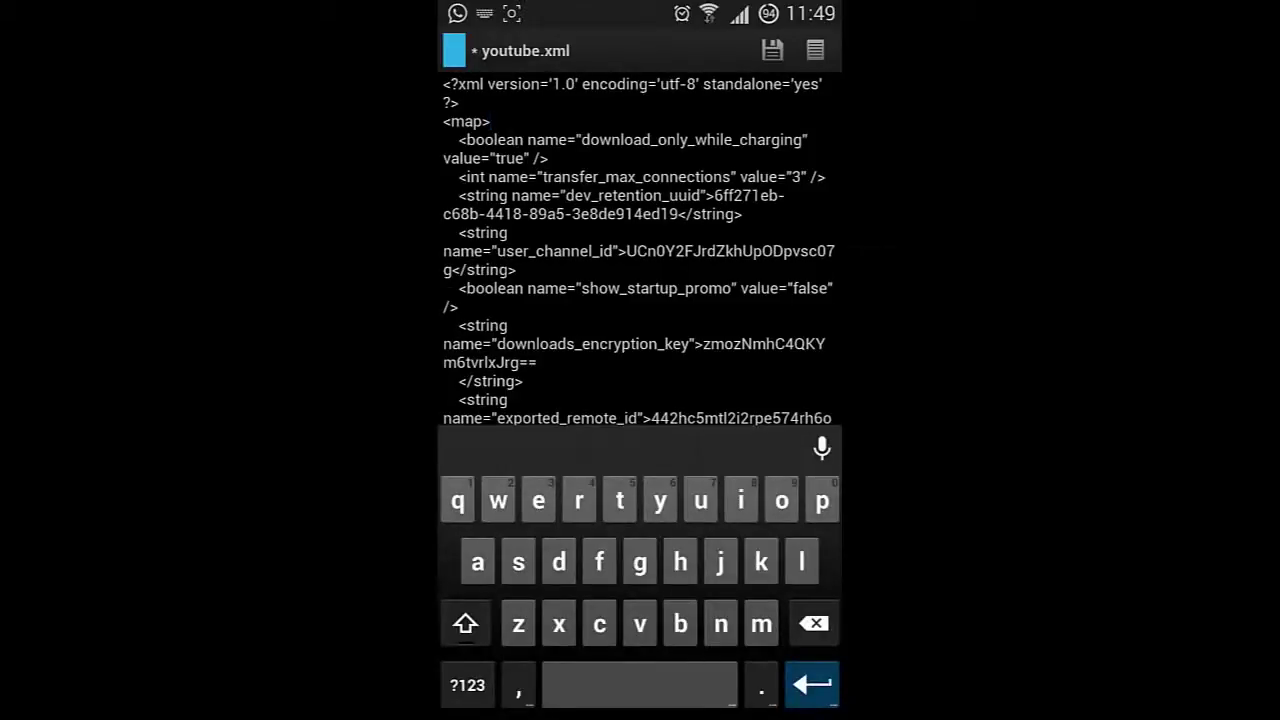
Step: Paste the exo_player preference lines on a new line after <map>
left_click(490, 125)
key("Return")
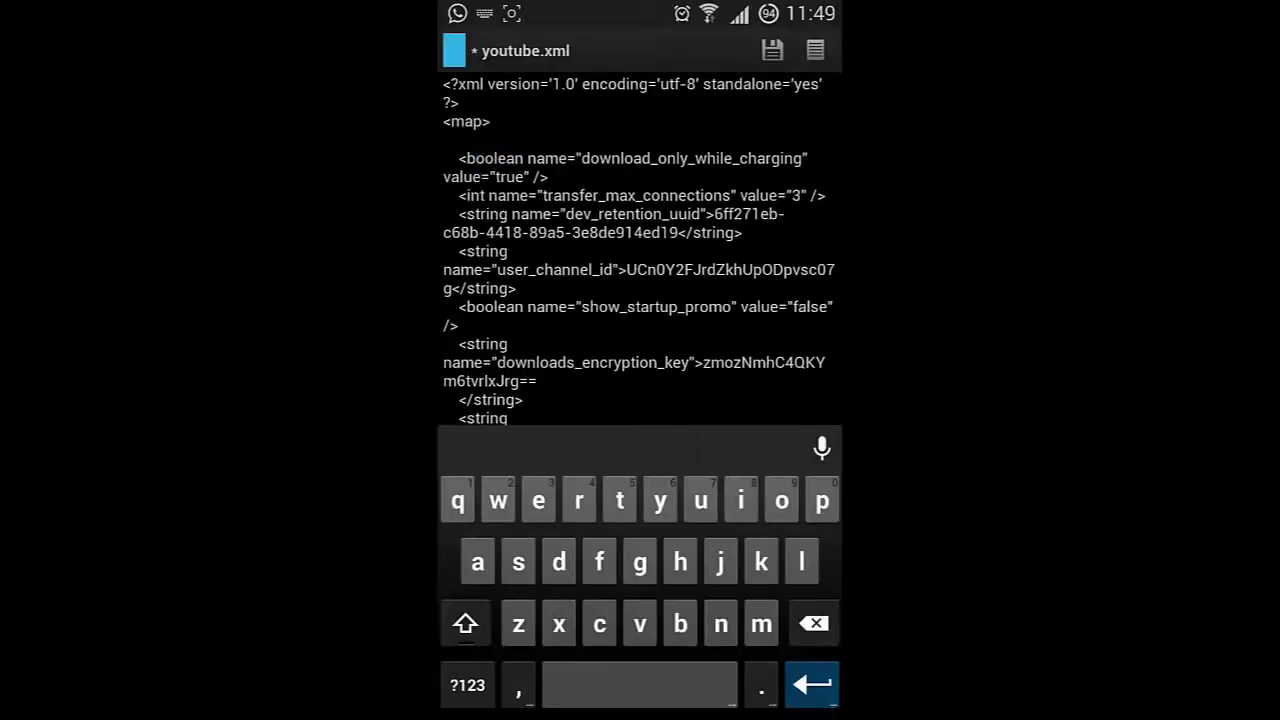
left_click(514, 149)
left_click(483, 102)
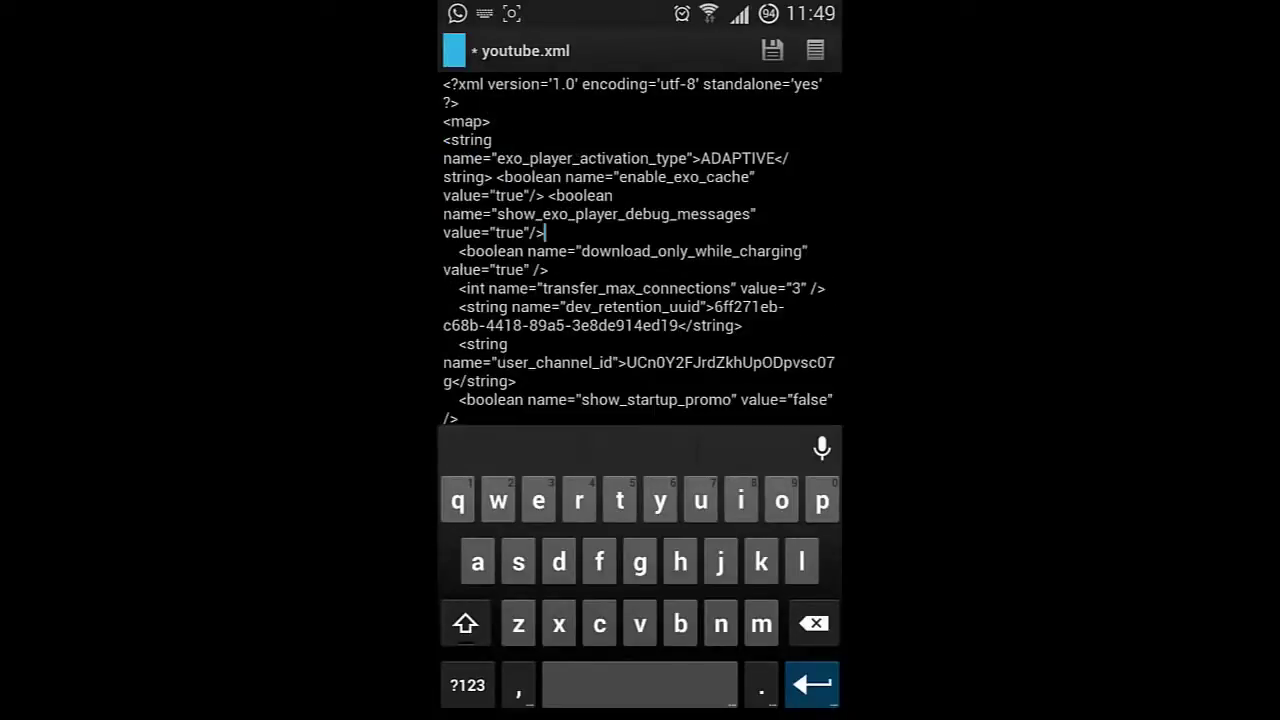
left_click(456, 150)
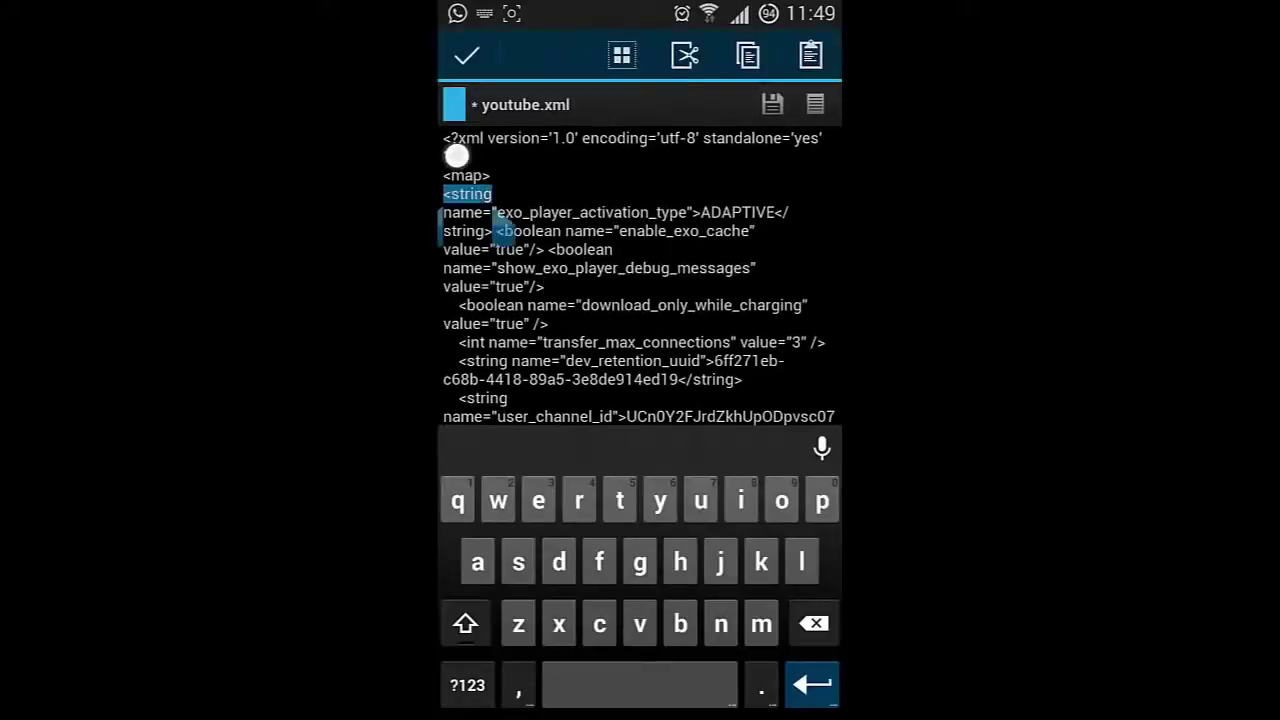
mouse_move(505, 238)
left_mouse_down()
mouse_move(554, 331)
mouse_move(553, 315)
left_mouse_up()
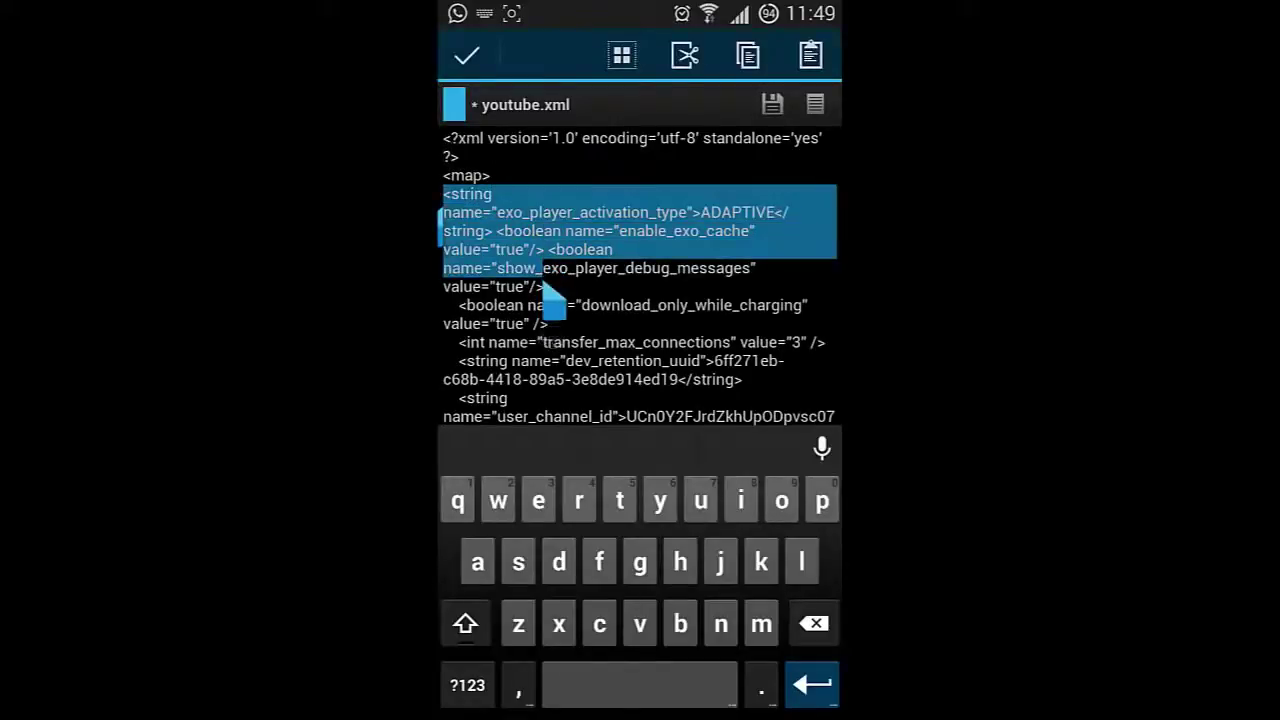
left_click(641, 268)
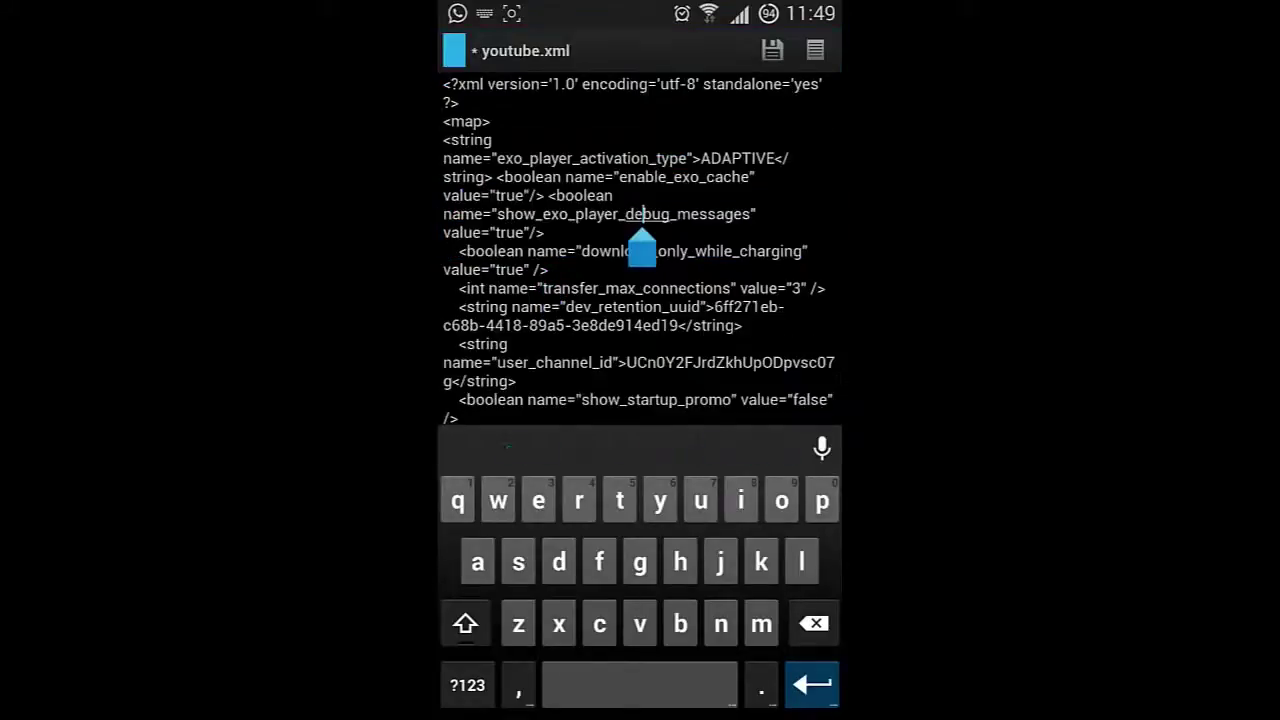
Step: Save youtube.xml, go to the home screen and pull down the notification shade
scroll(554, 246, "up", 1)
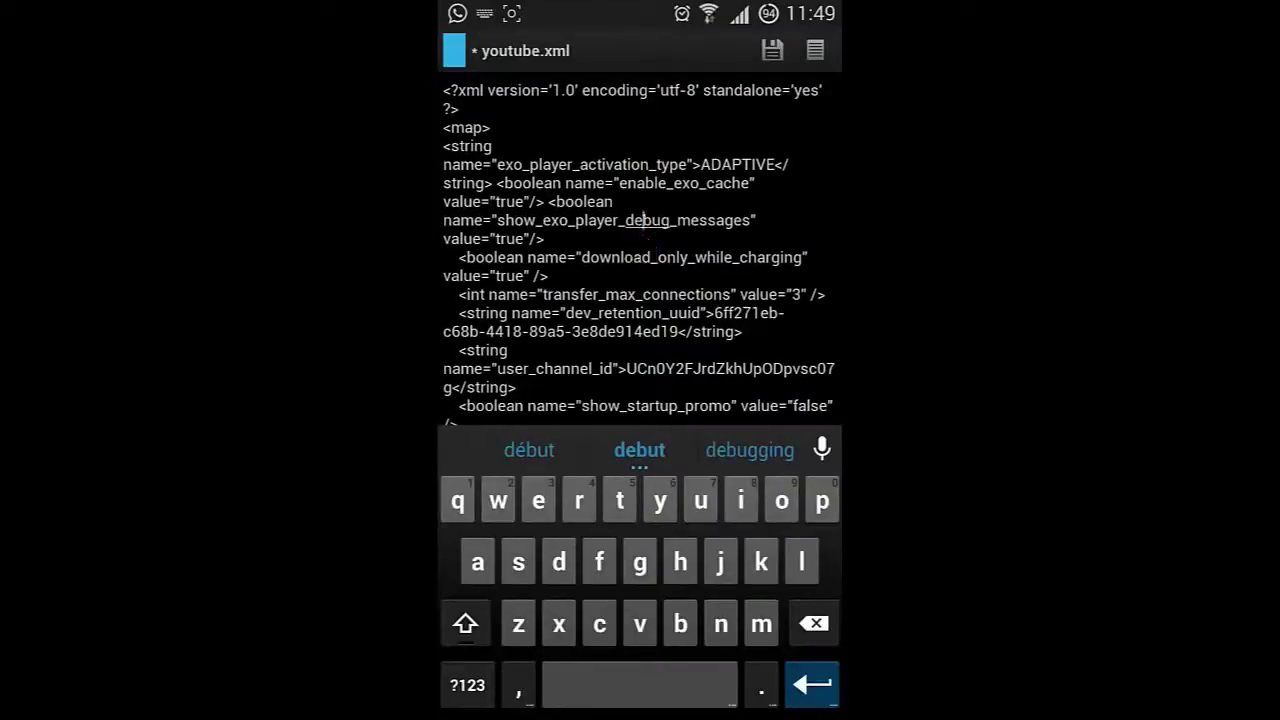
left_click(772, 50)
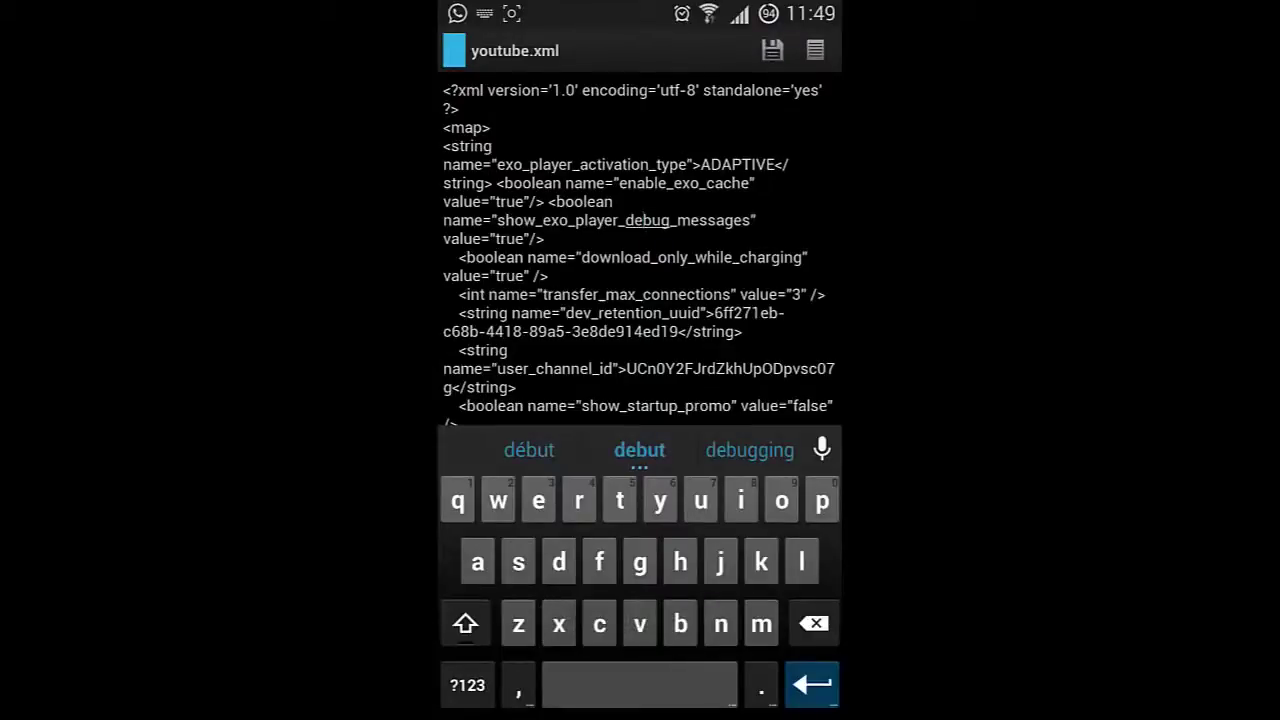
key("super")
left_click_drag(640, 5, 640, 400)
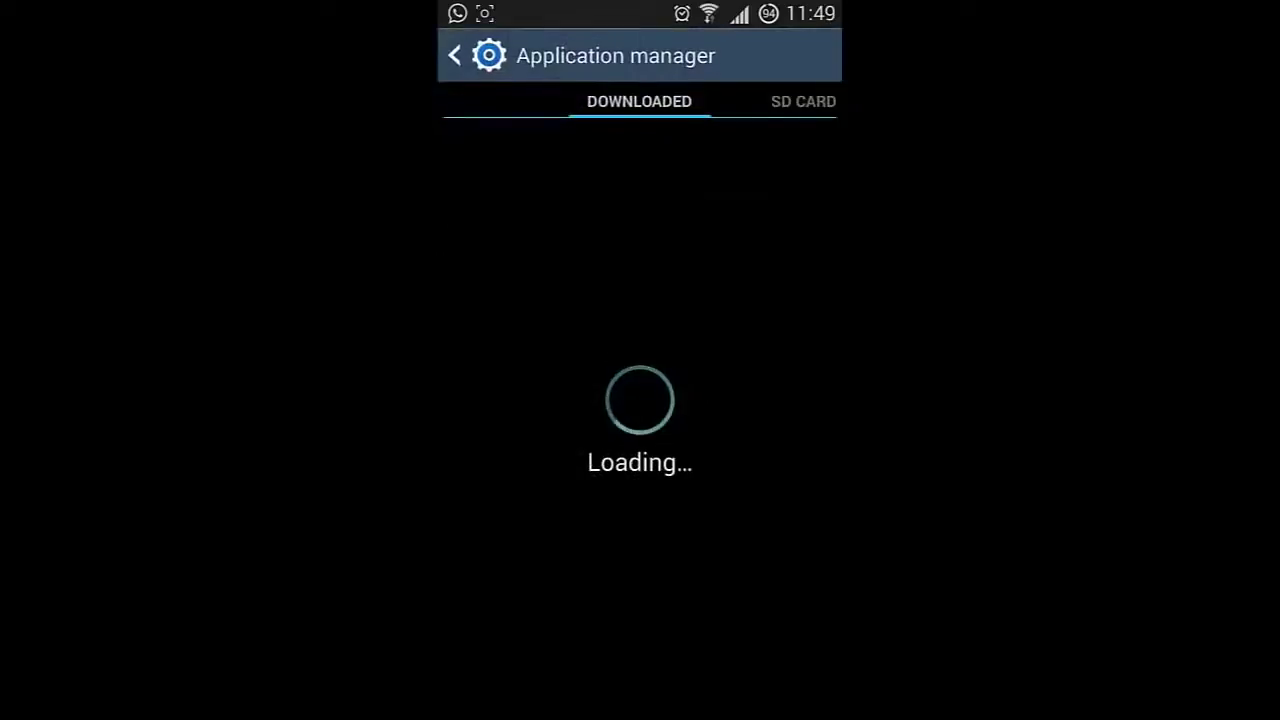
Step: Scroll the Application manager to YouTube and force-stop it, confirming with OK
left_click_drag(548, 308, 548, 243)
scroll(548, 243, "down", 10)
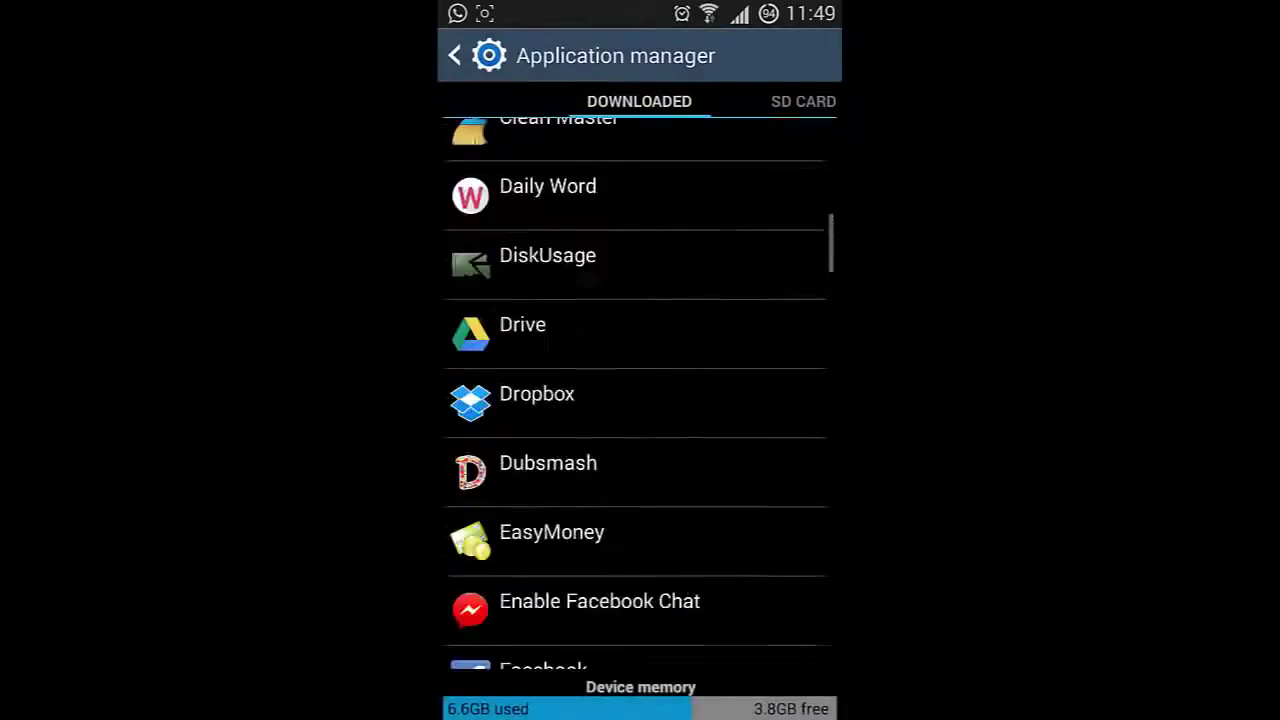
scroll(643, 334, "down", 10)
scroll(606, 506, "down", 10)
scroll(632, 321, "down", 10)
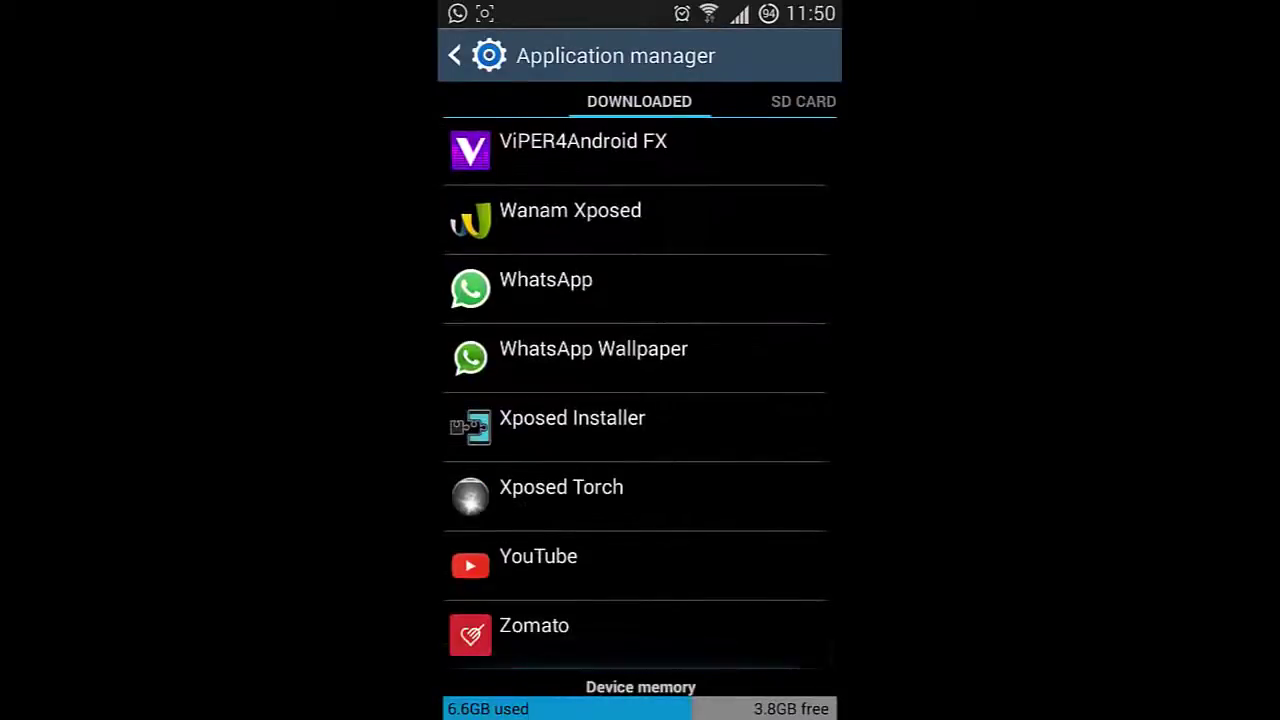
left_click(571, 571)
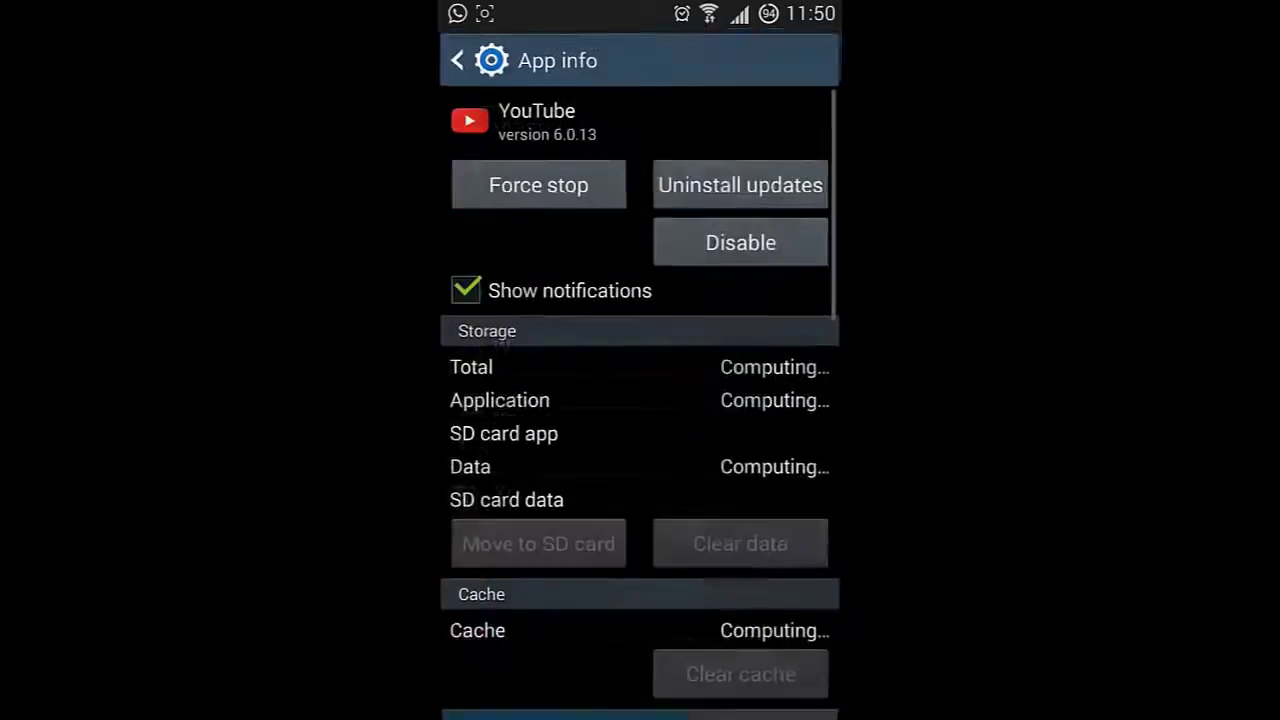
left_click(517, 181)
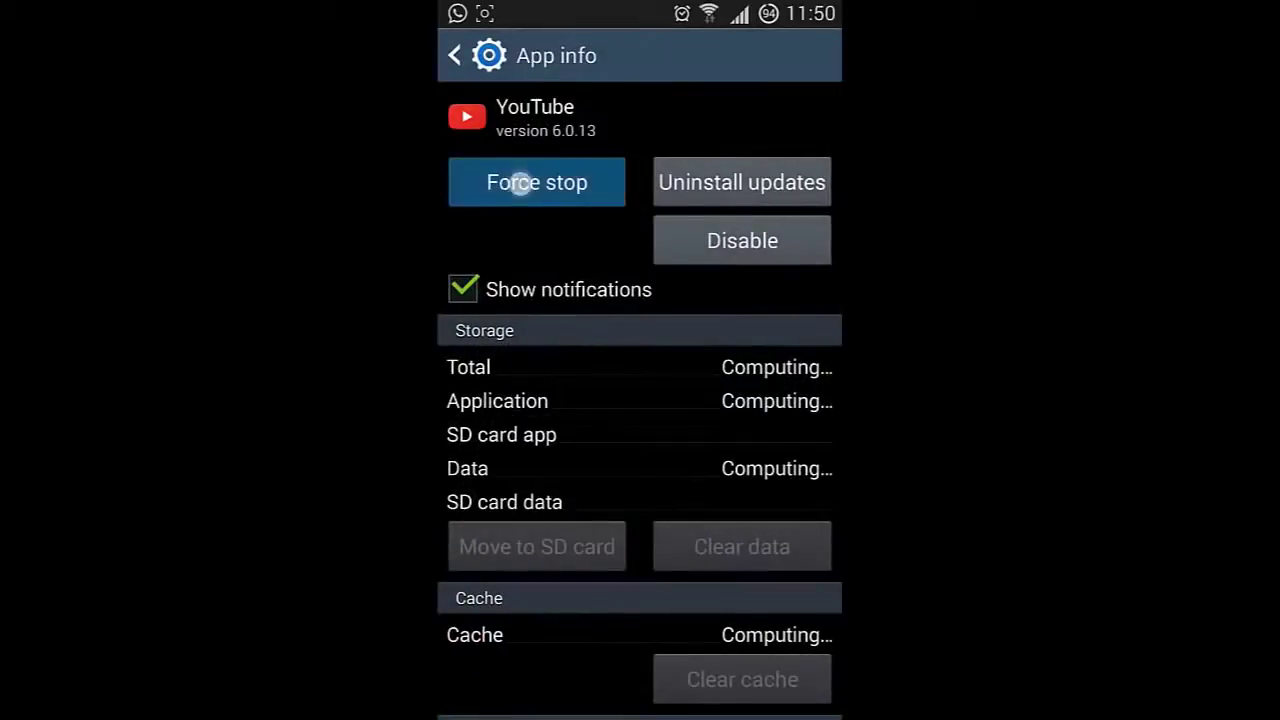
left_click(731, 454)
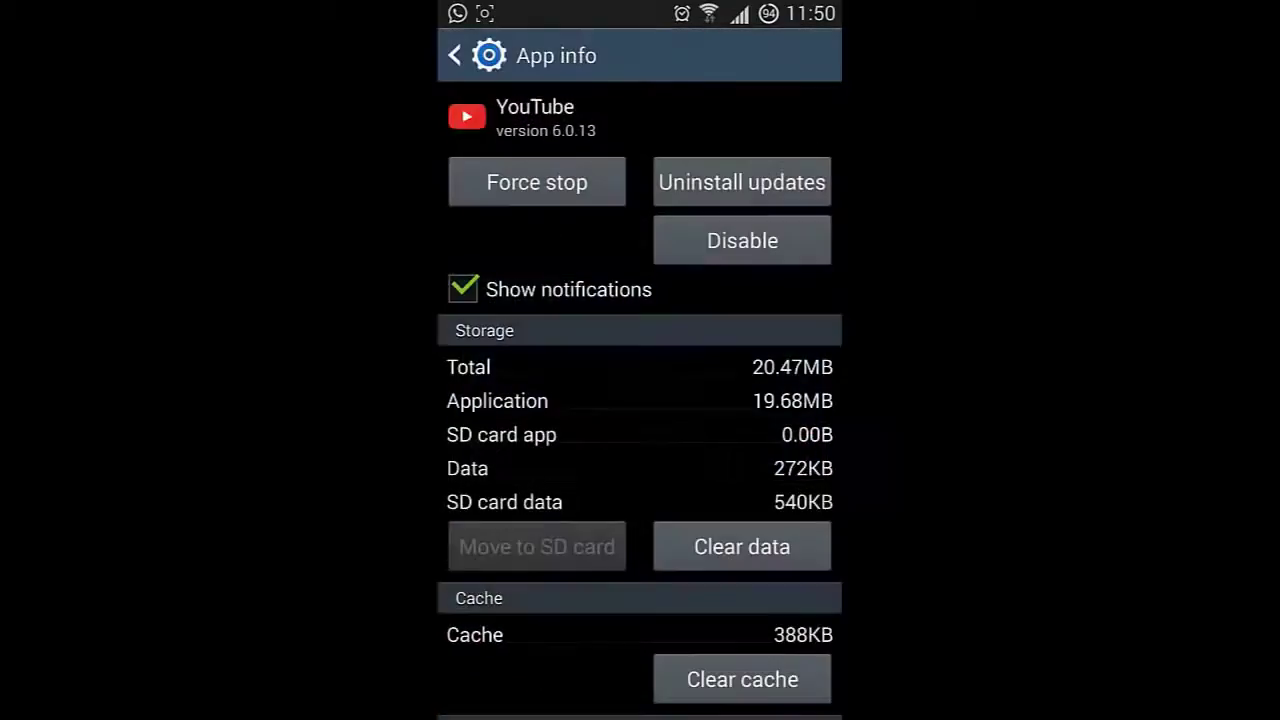
Step: Go home and relaunch YouTube from the Web app folder
key("Home")
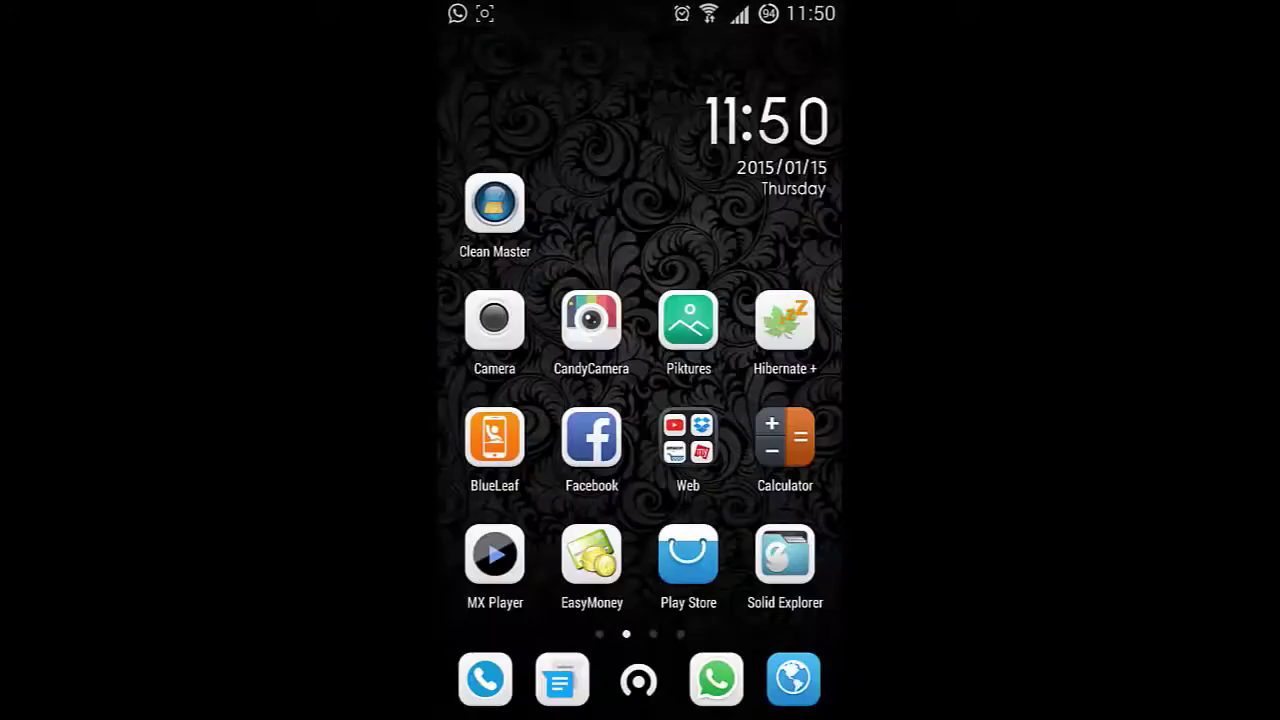
left_click(708, 479)
key("Back")
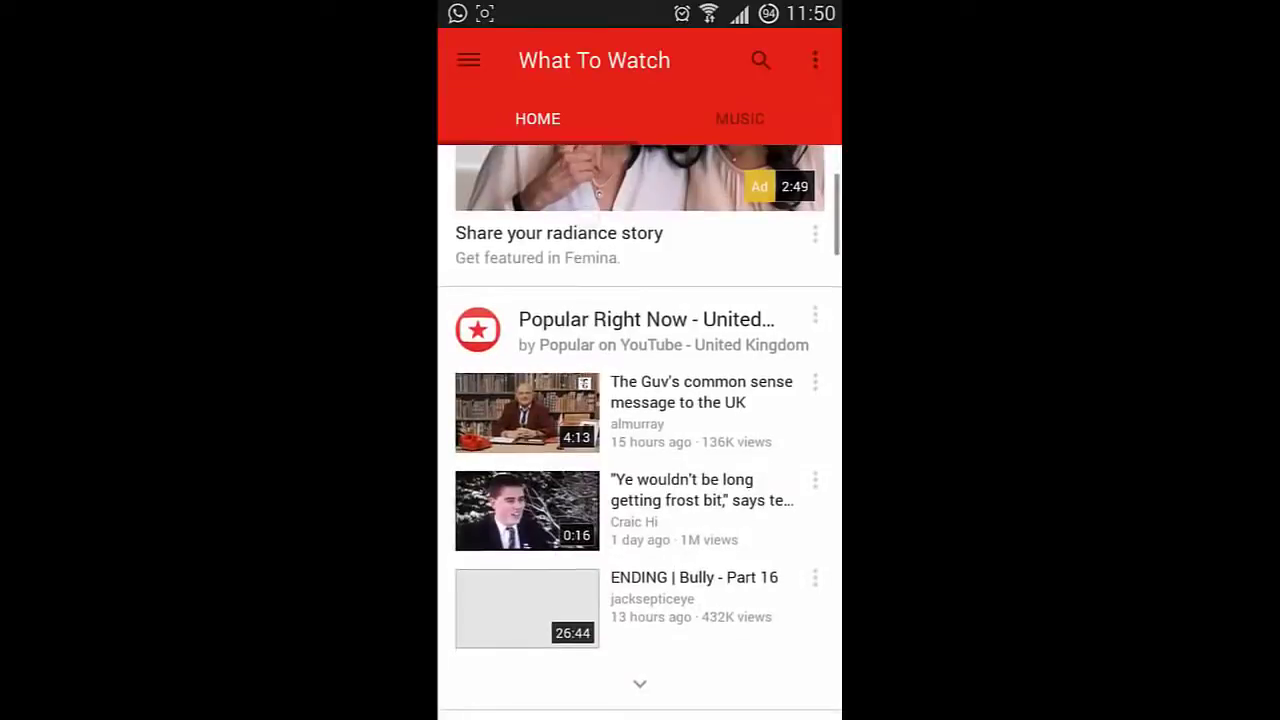
Step: Play a What To Watch feed video, shrink it to the mini-player, then return home
left_click(640, 414)
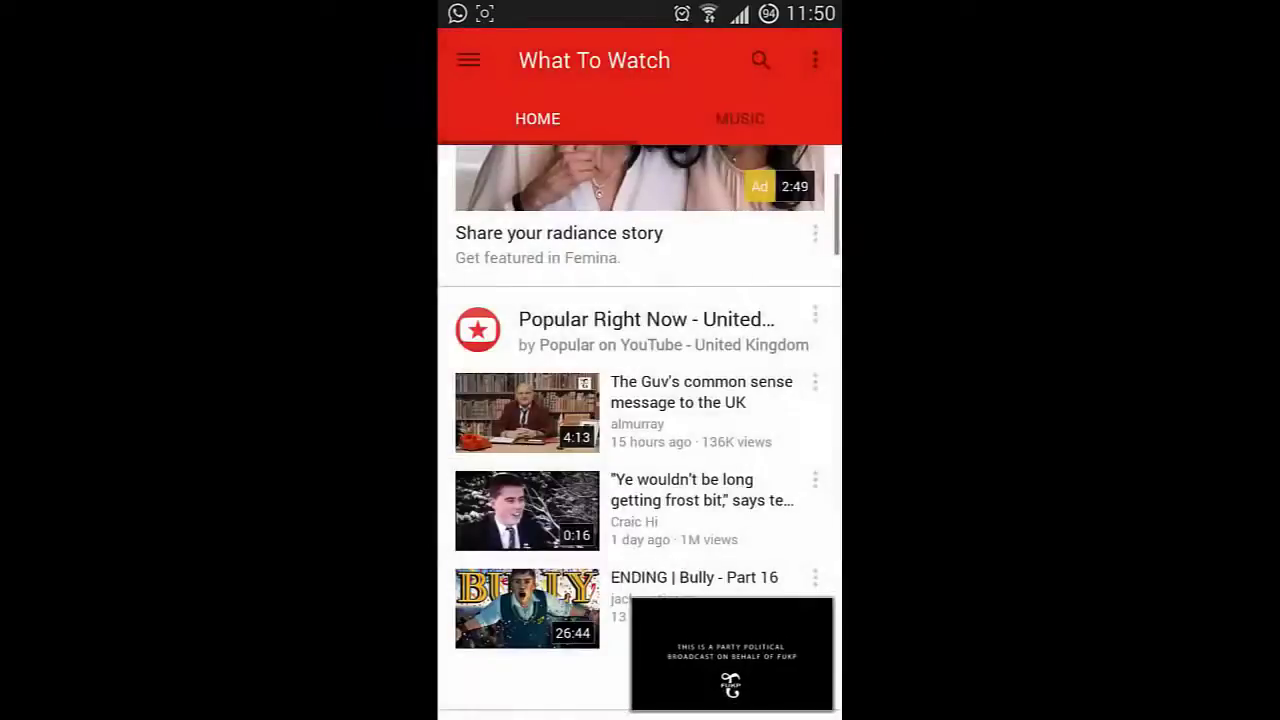
mouse_move(729, 651)
left_mouse_down()
mouse_move(656, 660)
mouse_move(694, 660)
left_mouse_up()
scroll(650, 463, "down", 1)
scroll(650, 463, "up", 3)
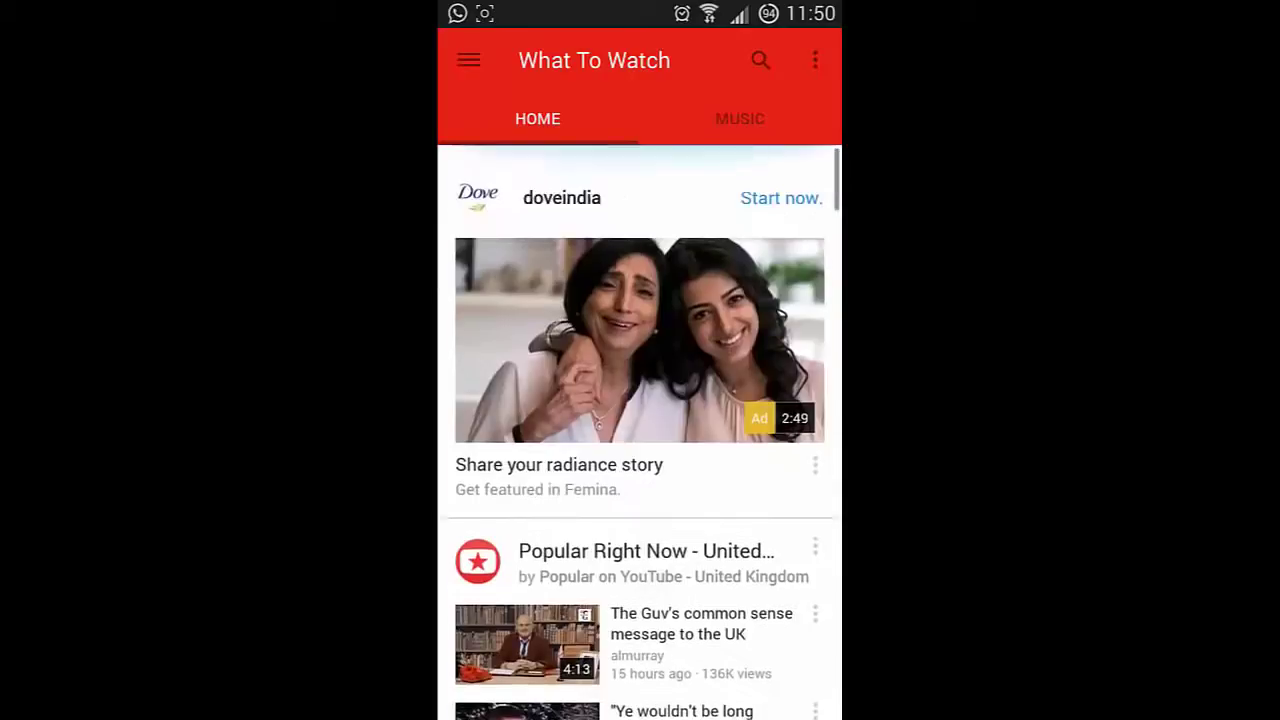
scroll(617, 386, "down", 5)
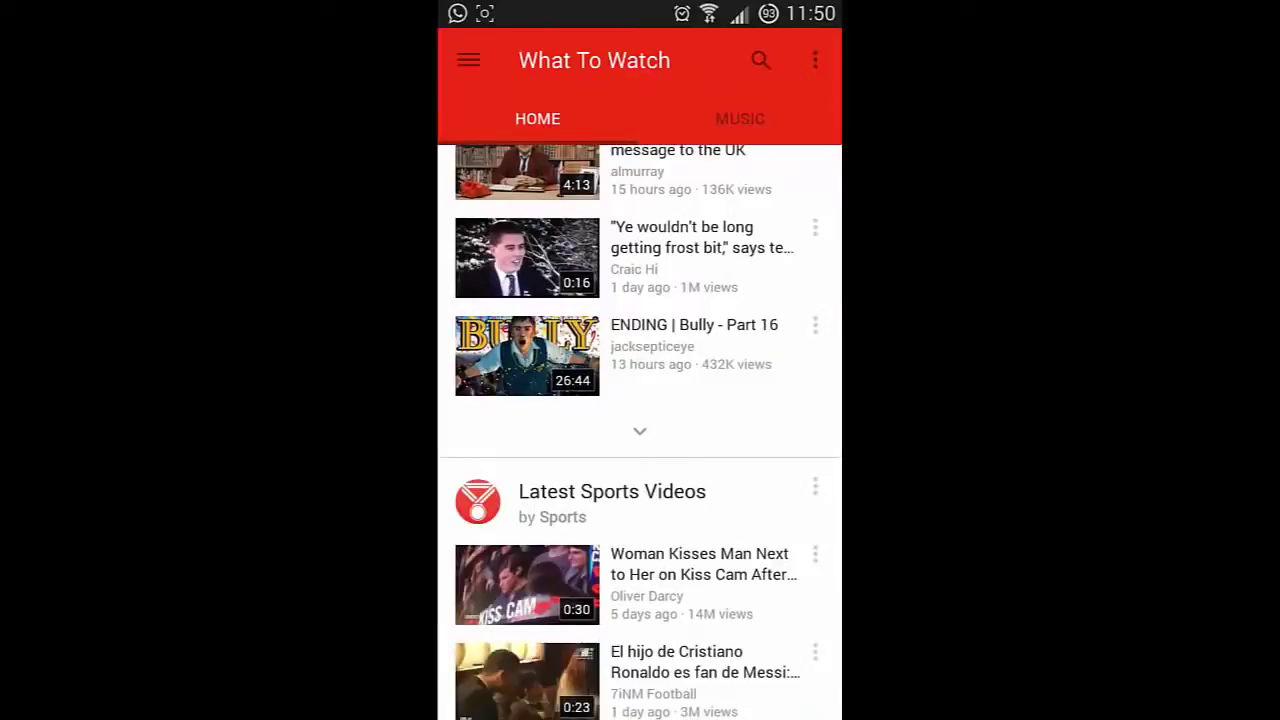
key("Home")
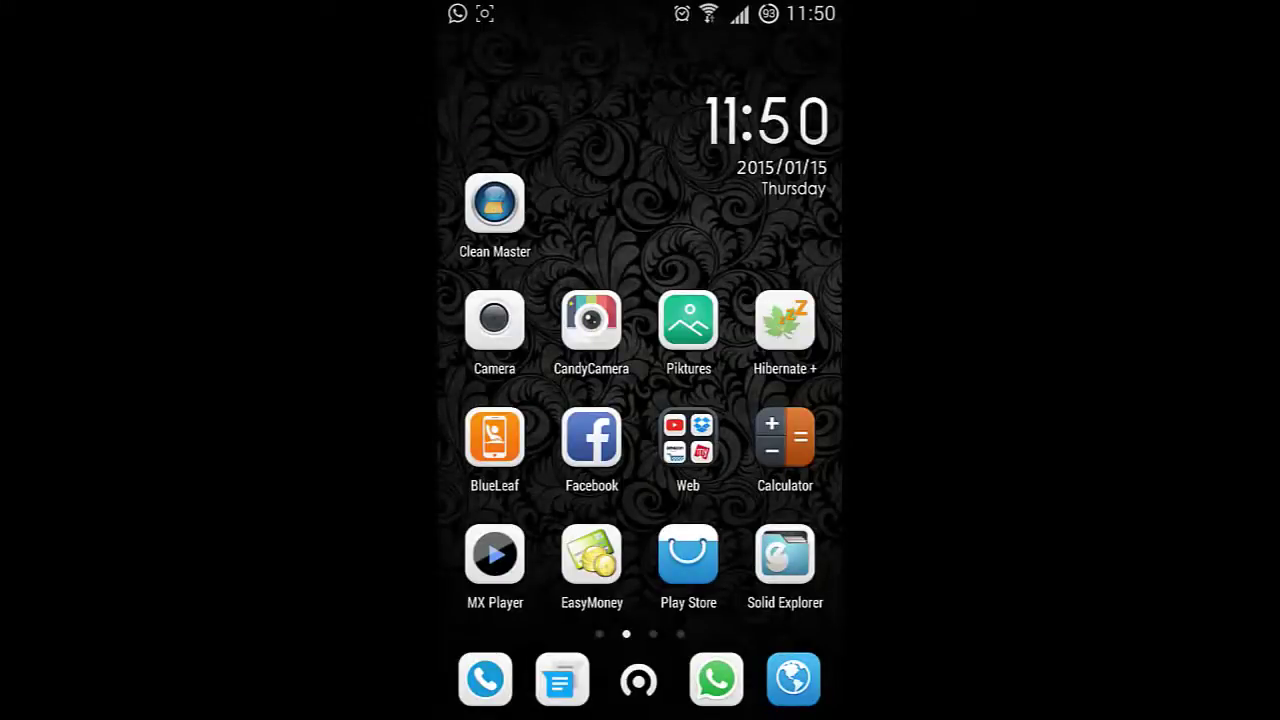
left_click_drag(669, 140, 670, 450)
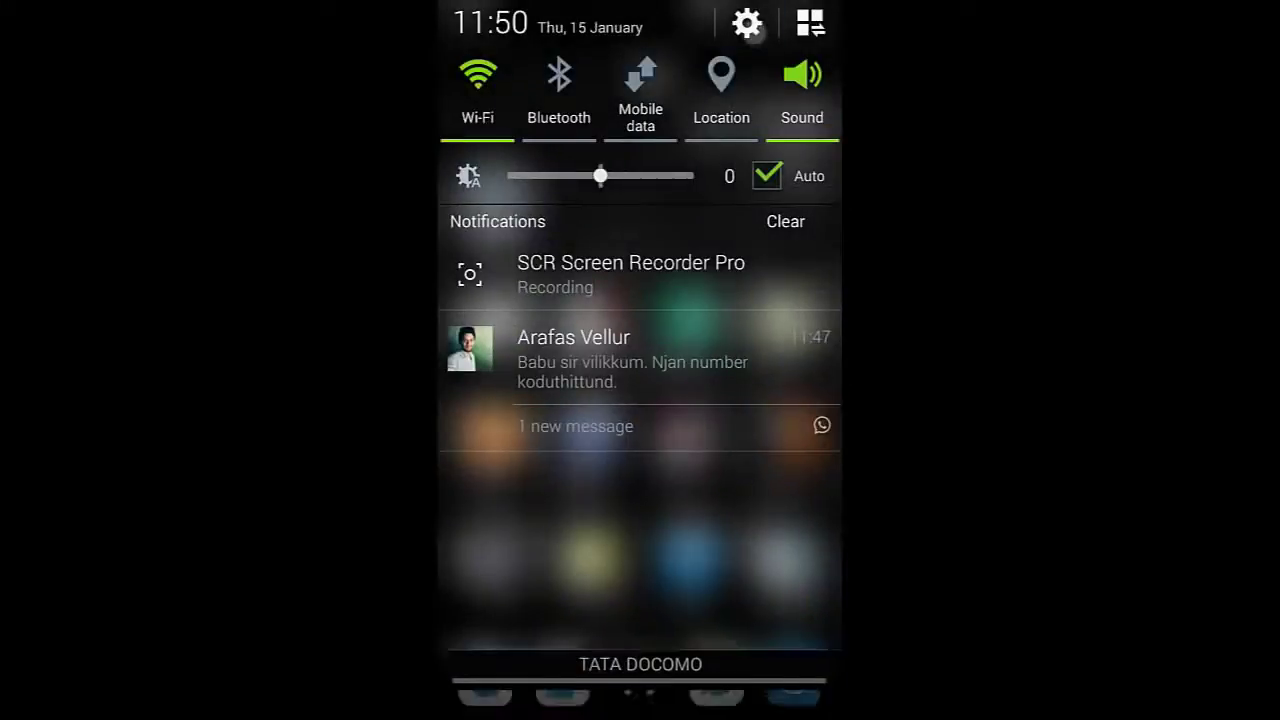
left_click(747, 23)
left_click(791, 65)
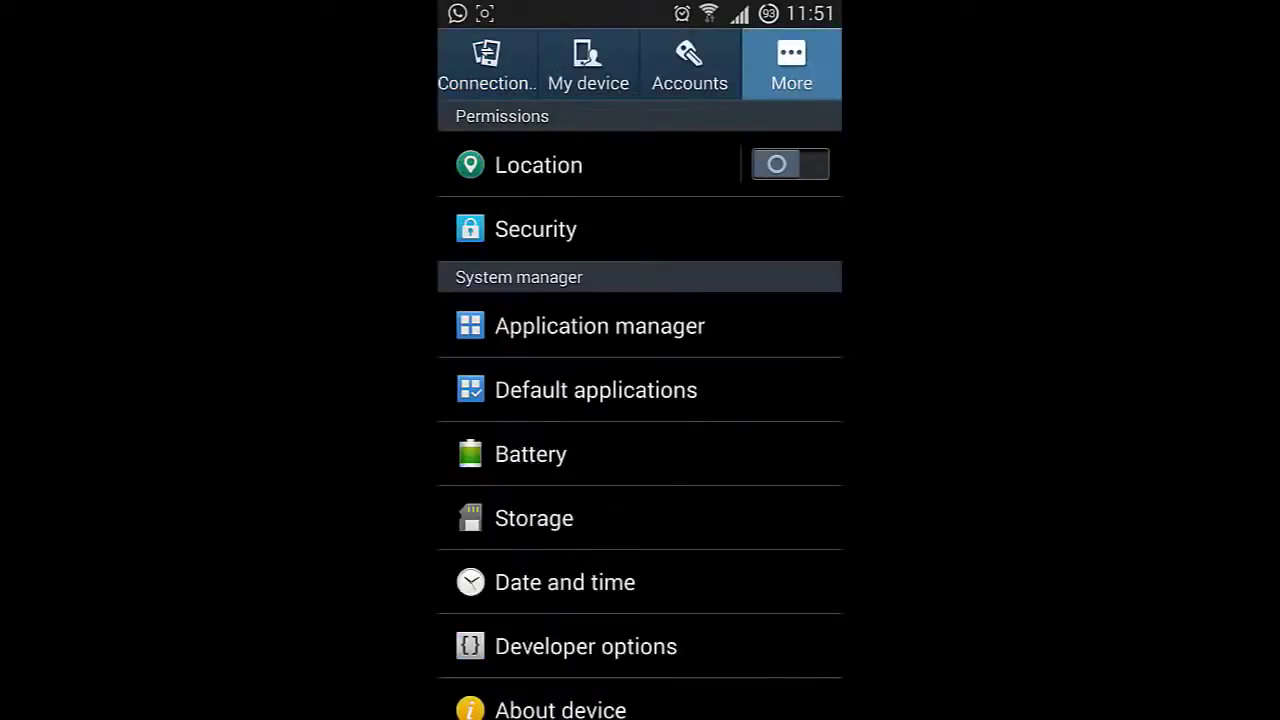
left_click(600, 326)
scroll(620, 343, "down", 3)
scroll(600, 309, "down", 10)
scroll(600, 400, "down", 10)
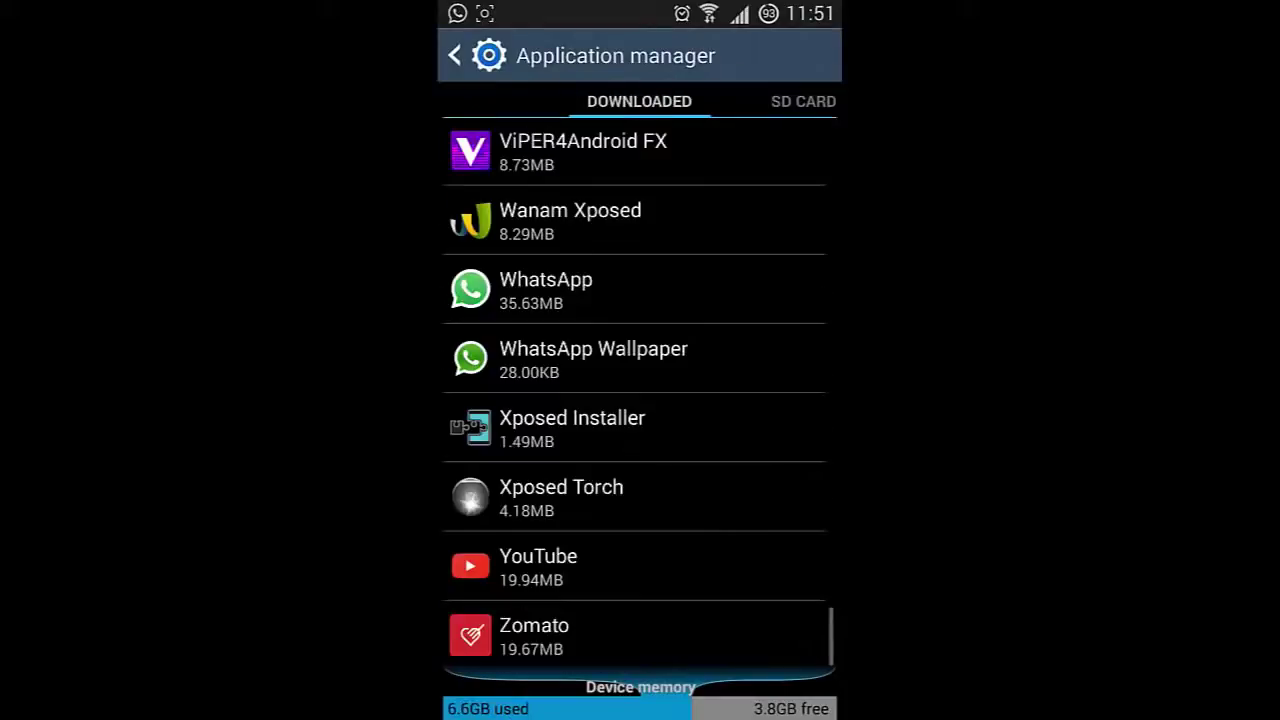
left_click(590, 575)
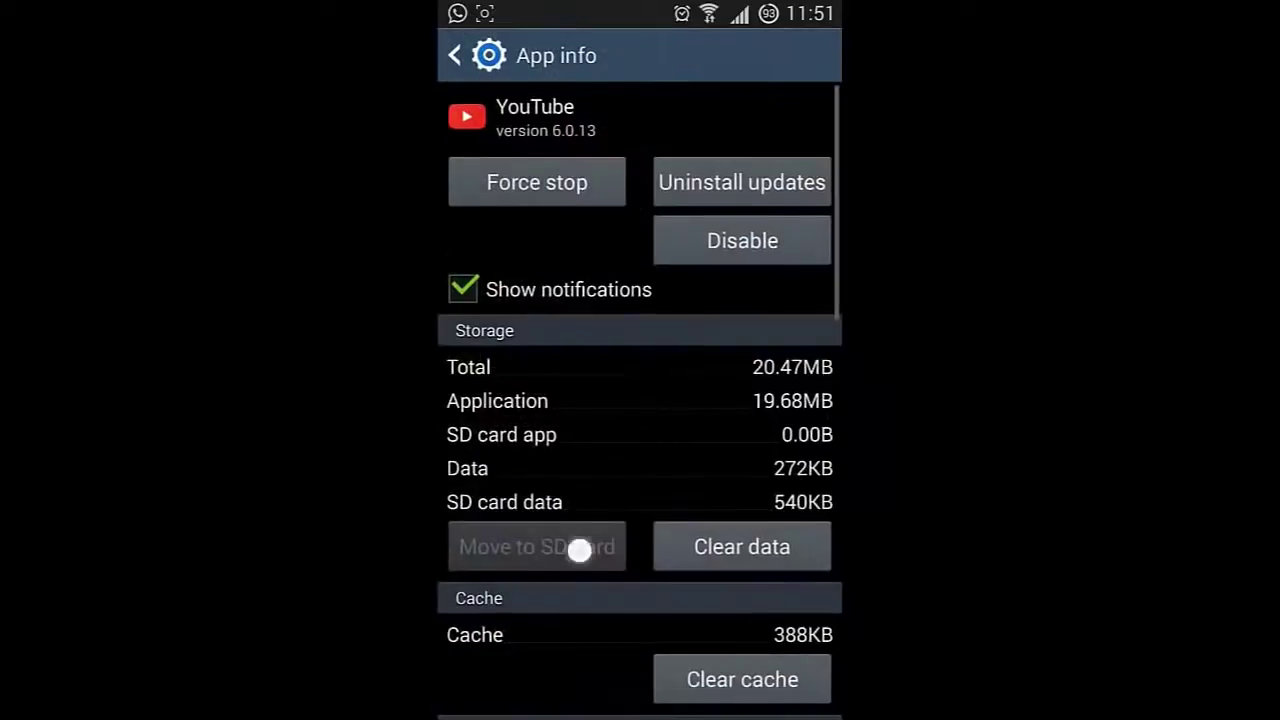
left_click_drag(579, 550, 579, 441)
left_click_drag(717, 346, 706, 473)
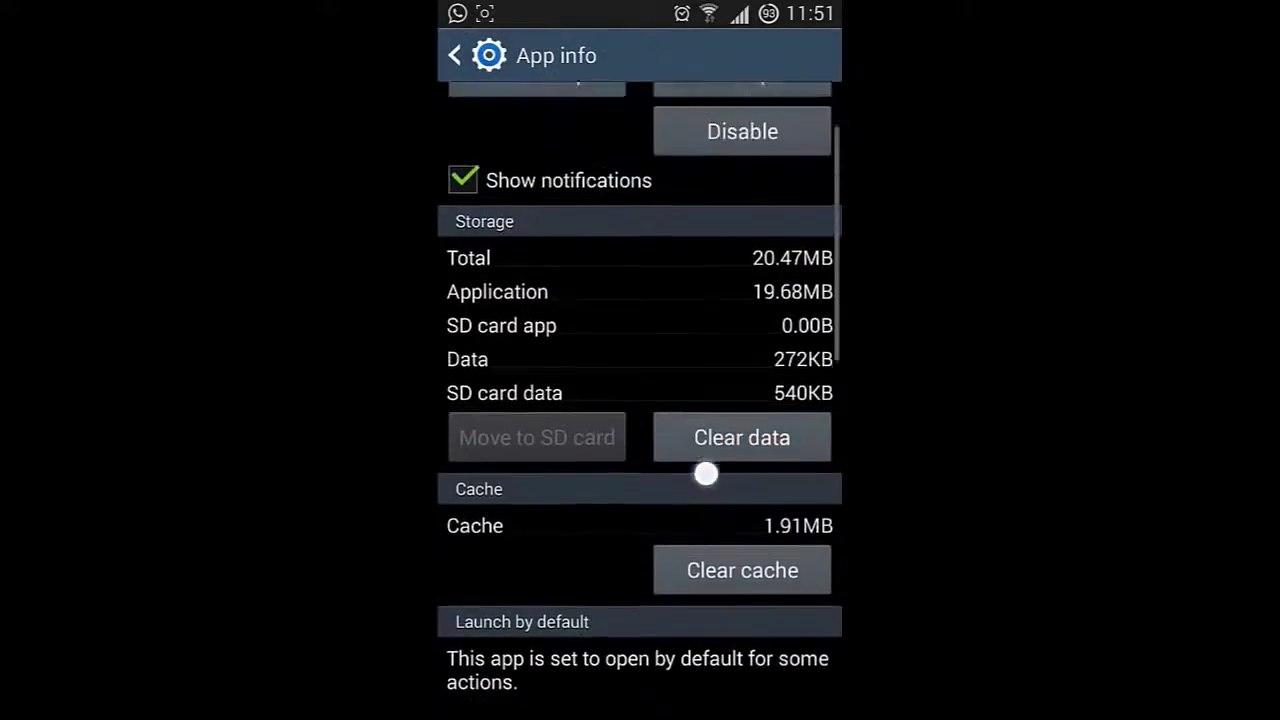
scroll(634, 474, "up", 2)
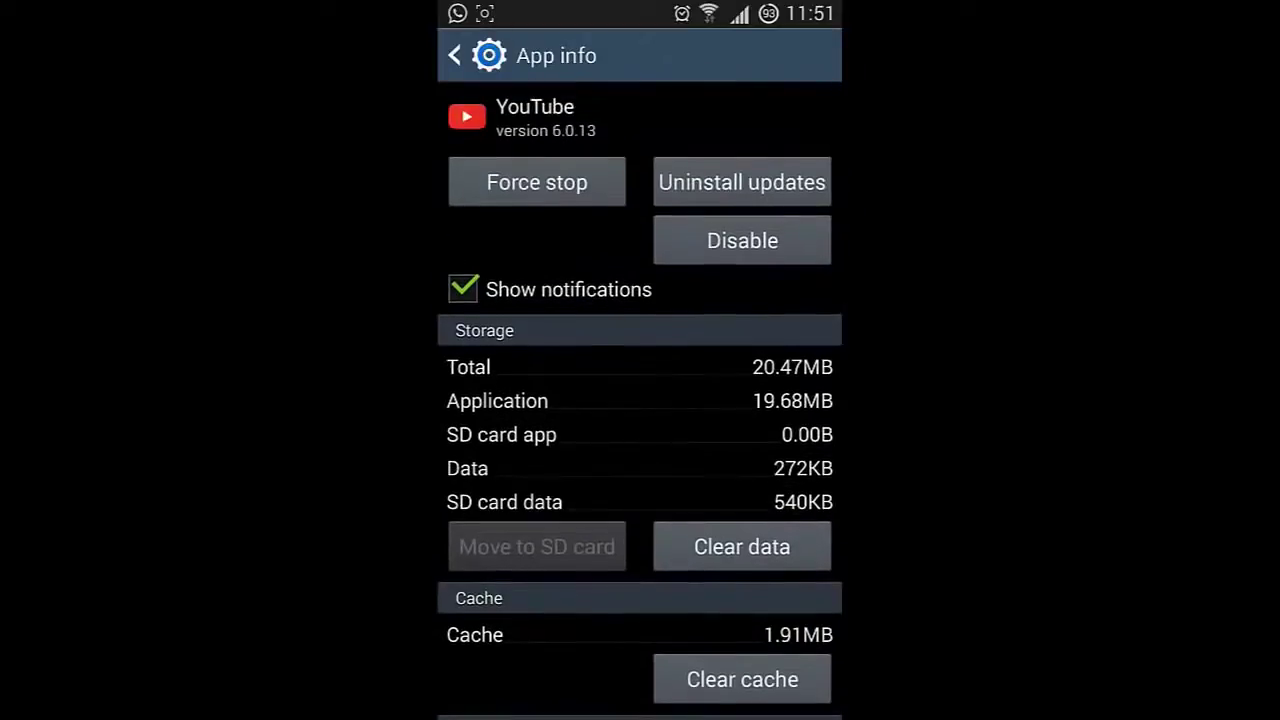
key("Home")
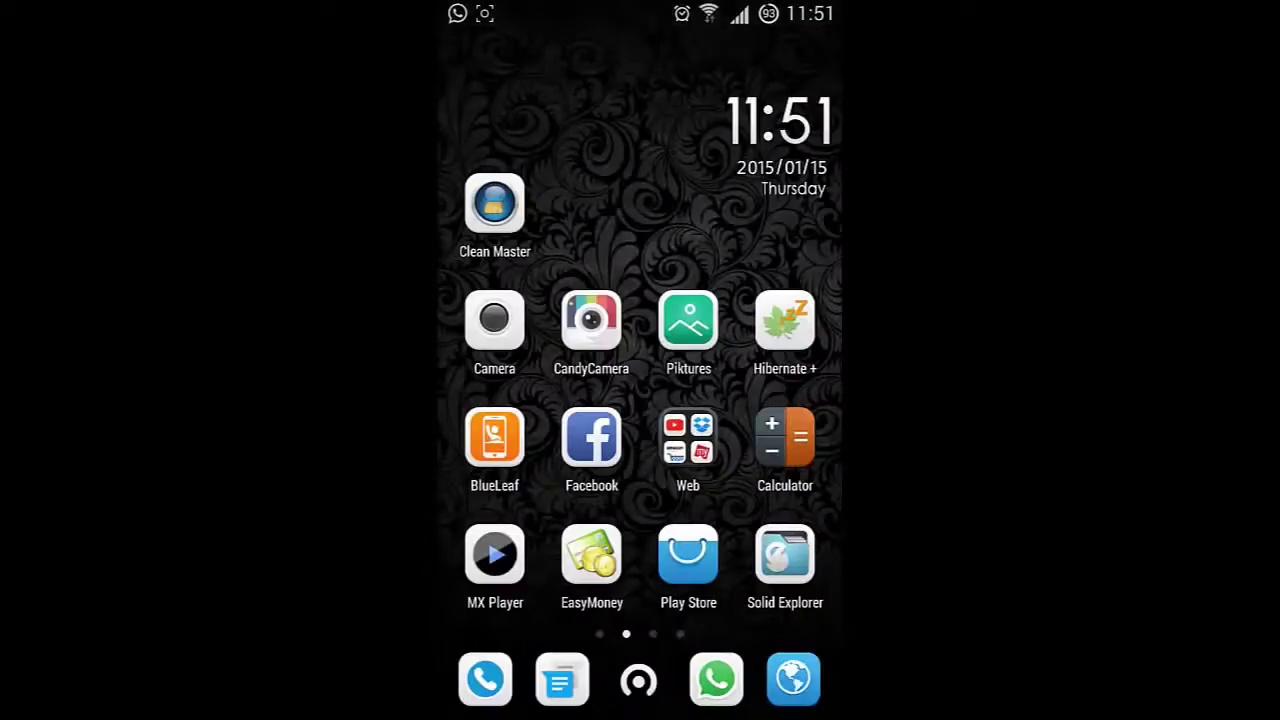